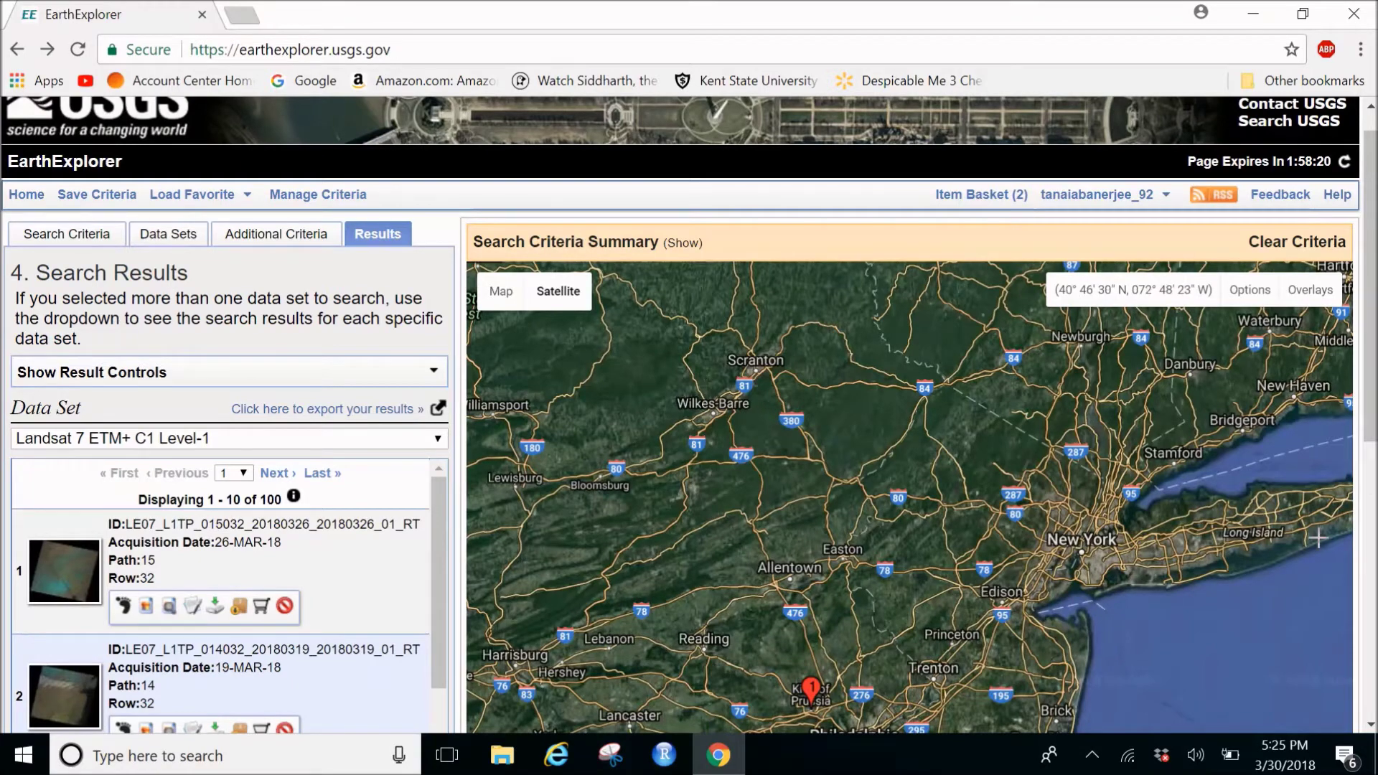
- Return to the search criteria and delete the old King of Prussia coordinate
{"action": "mouse_move", "coordinate": [1366, 359]}
{"action": "left_mouse_down"}
{"action": "mouse_move", "coordinate": [1366, 424]}
{"action": "mouse_move", "coordinate": [1364, 368]}
{"action": "left_mouse_up"}
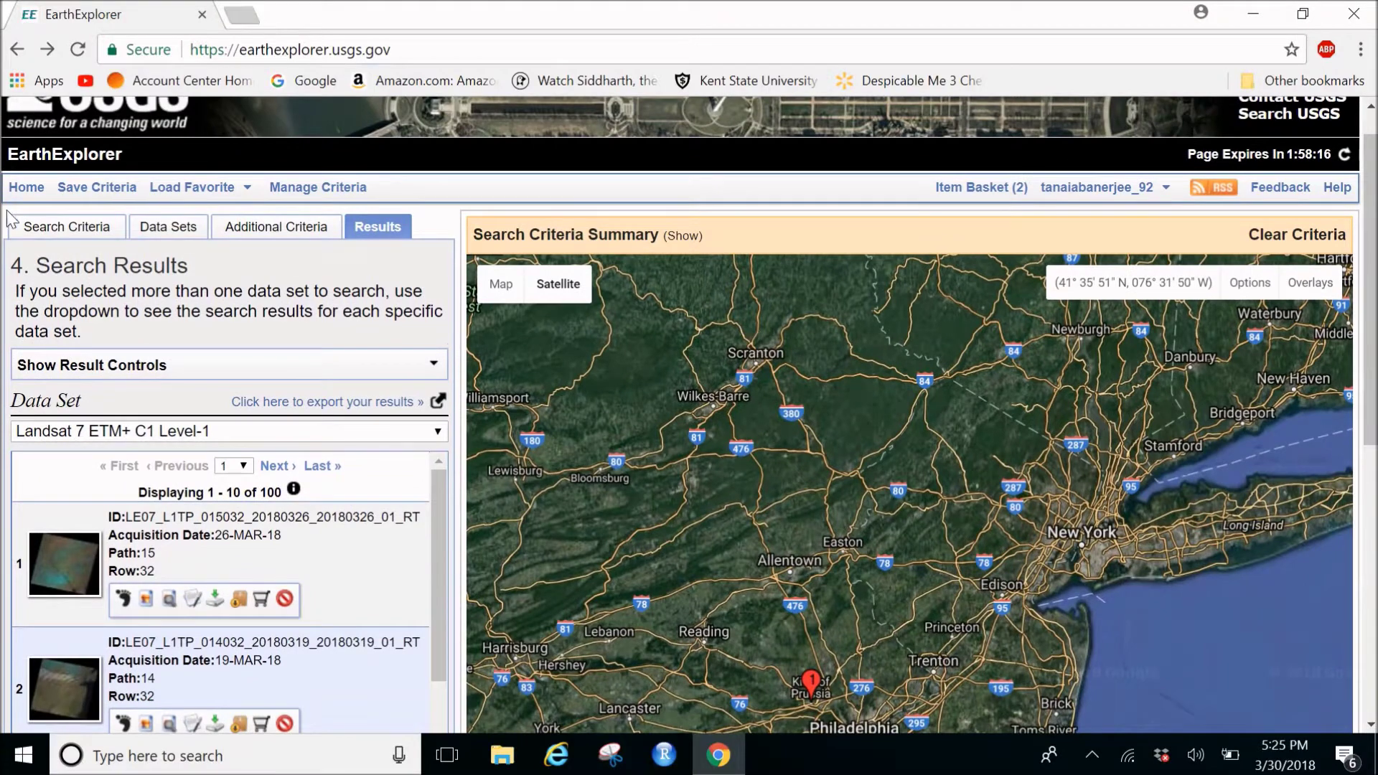
{"action": "left_click", "coordinate": [37, 230]}
{"action": "mouse_move", "coordinate": [1112, 212]}
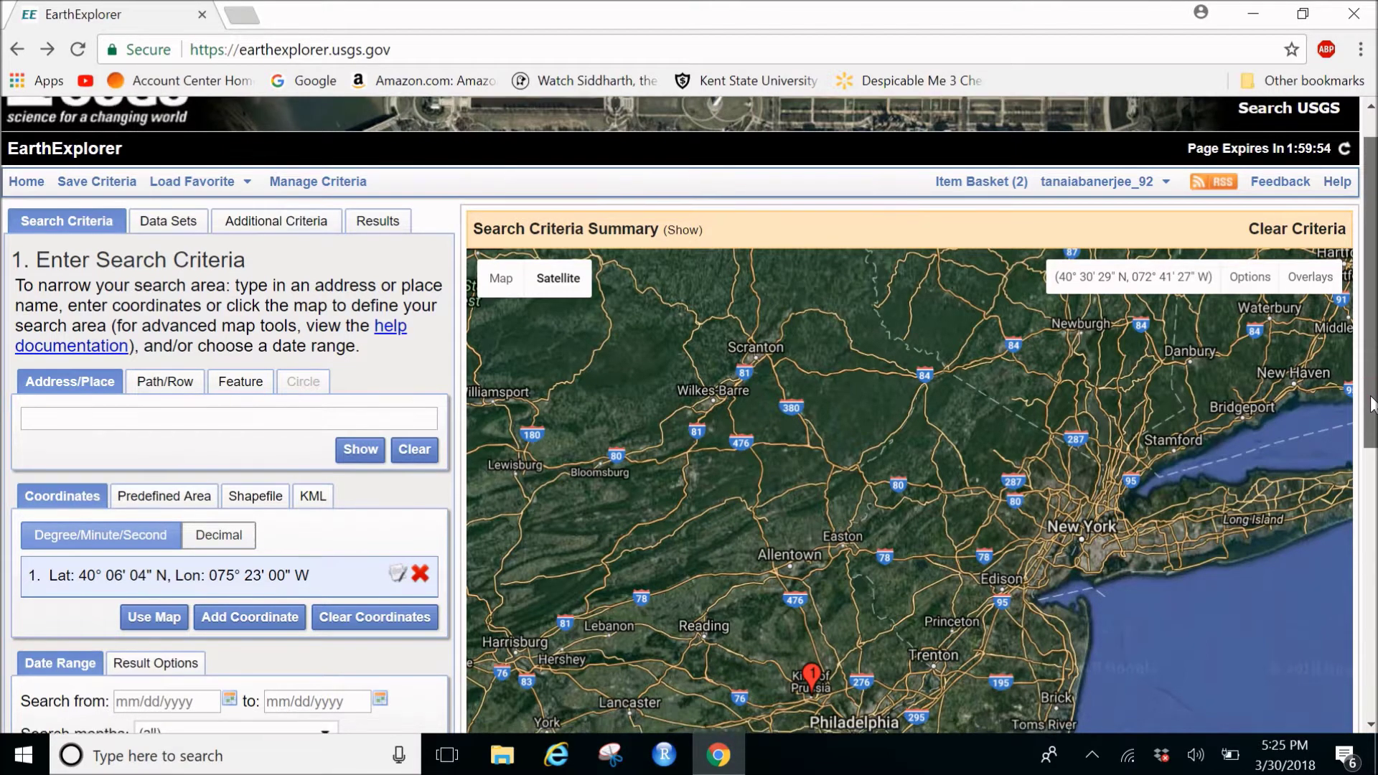
{"action": "left_click_drag", "start_coordinate": [1371, 400], "coordinate": [1365, 450]}
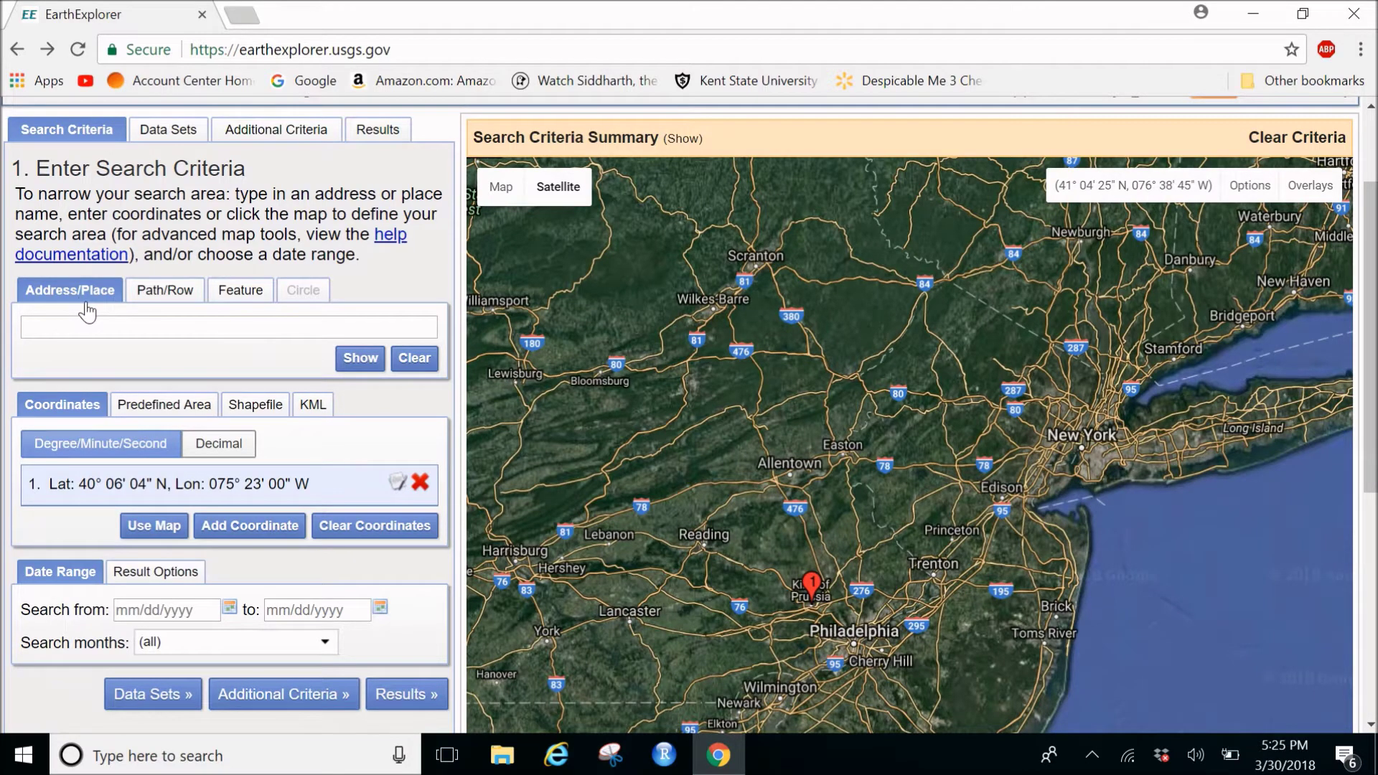
{"action": "left_click", "coordinate": [166, 308]}
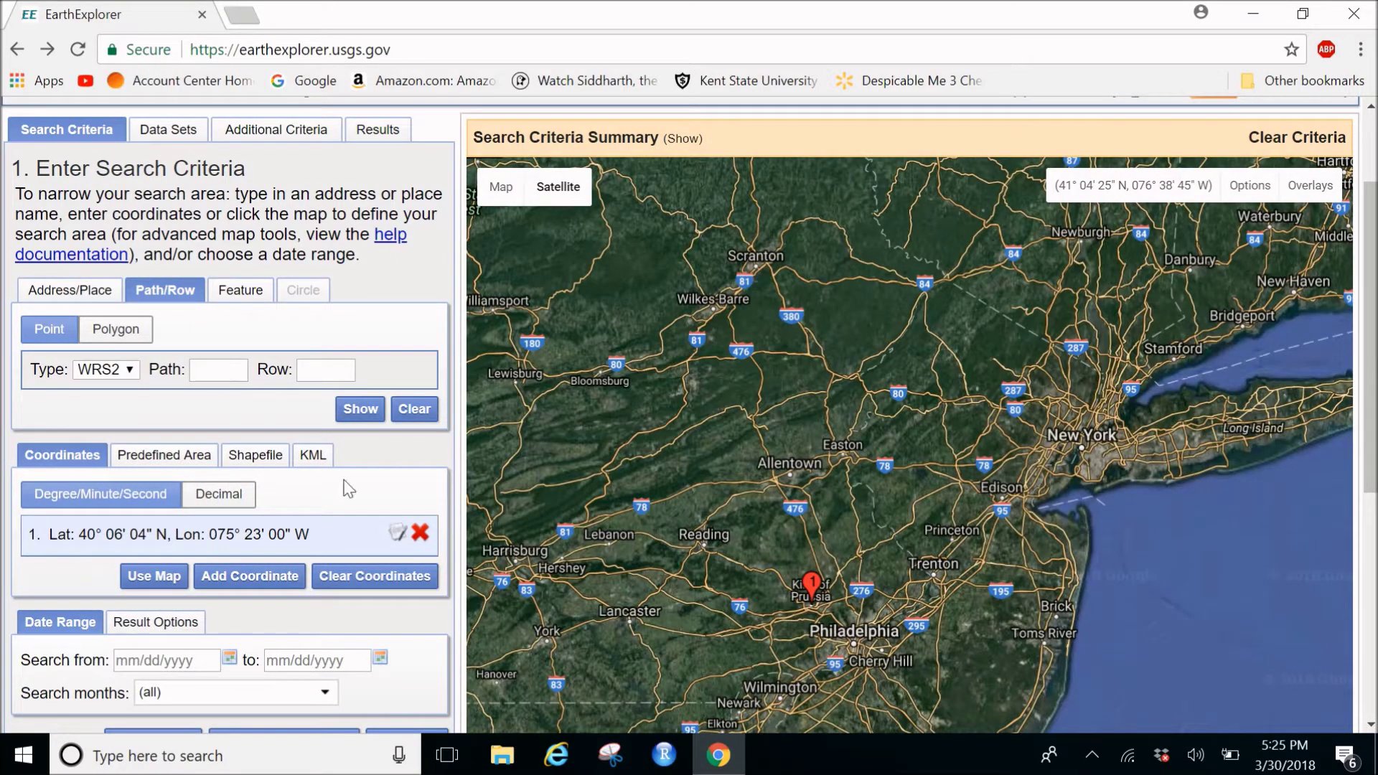
{"action": "left_click", "coordinate": [420, 533]}
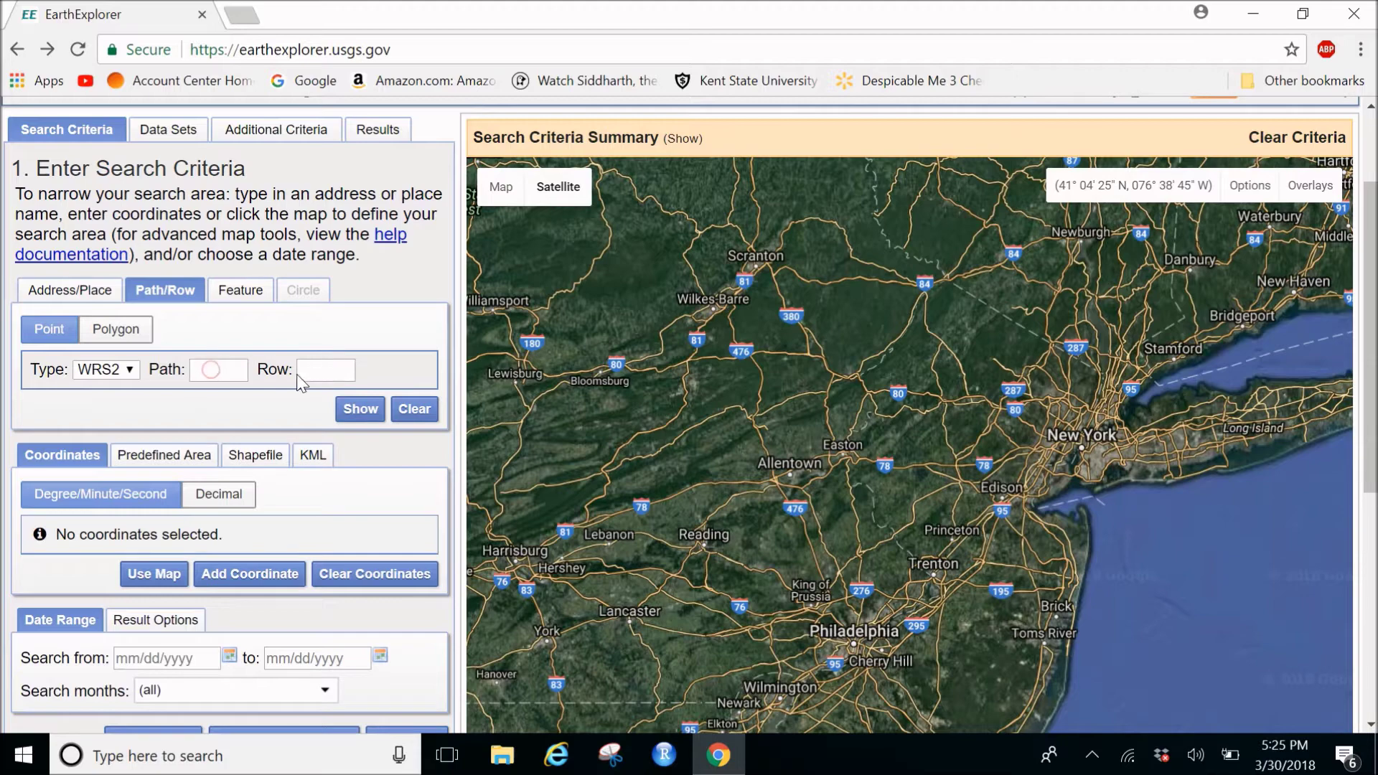
- Switch to Address/Place search and begin entering a place name
{"action": "left_click", "coordinate": [251, 302]}
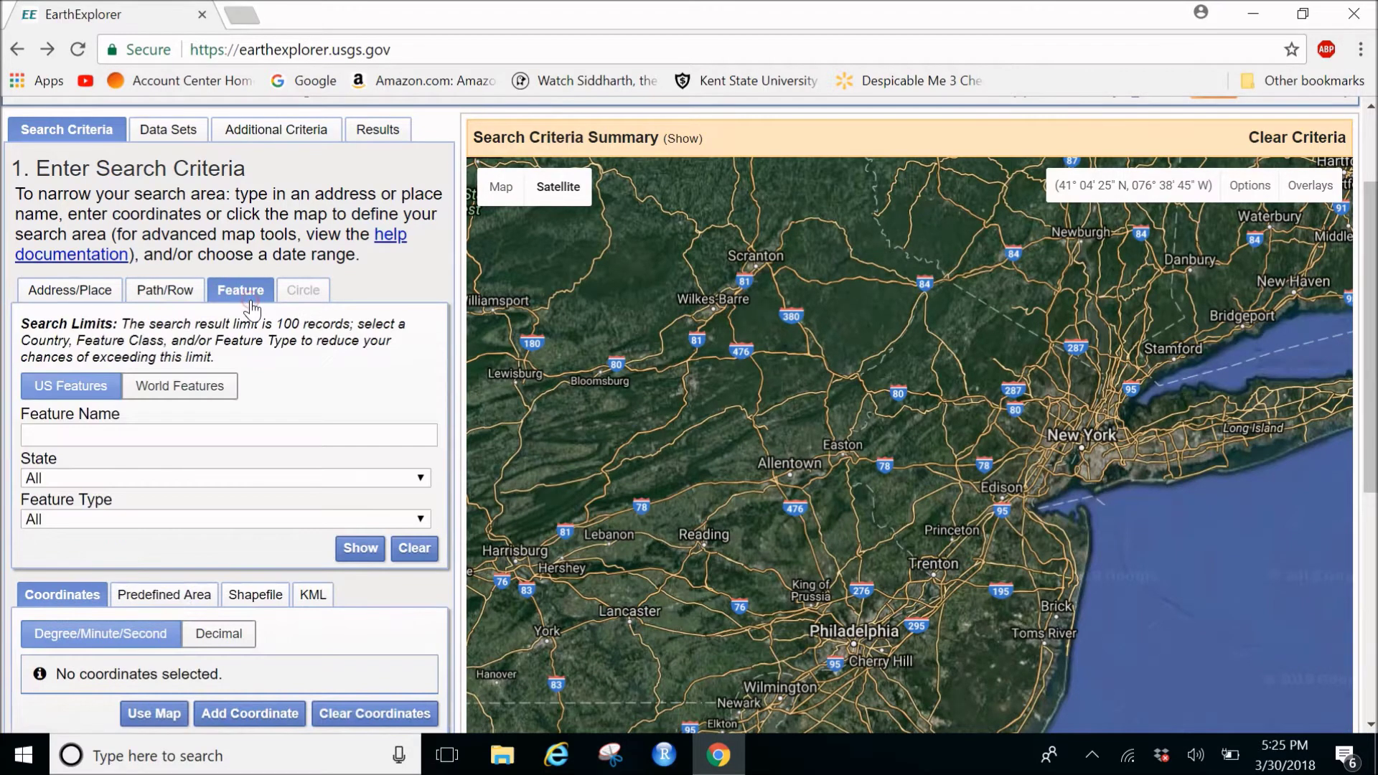
{"action": "left_click", "coordinate": [178, 300]}
{"action": "left_click", "coordinate": [90, 291]}
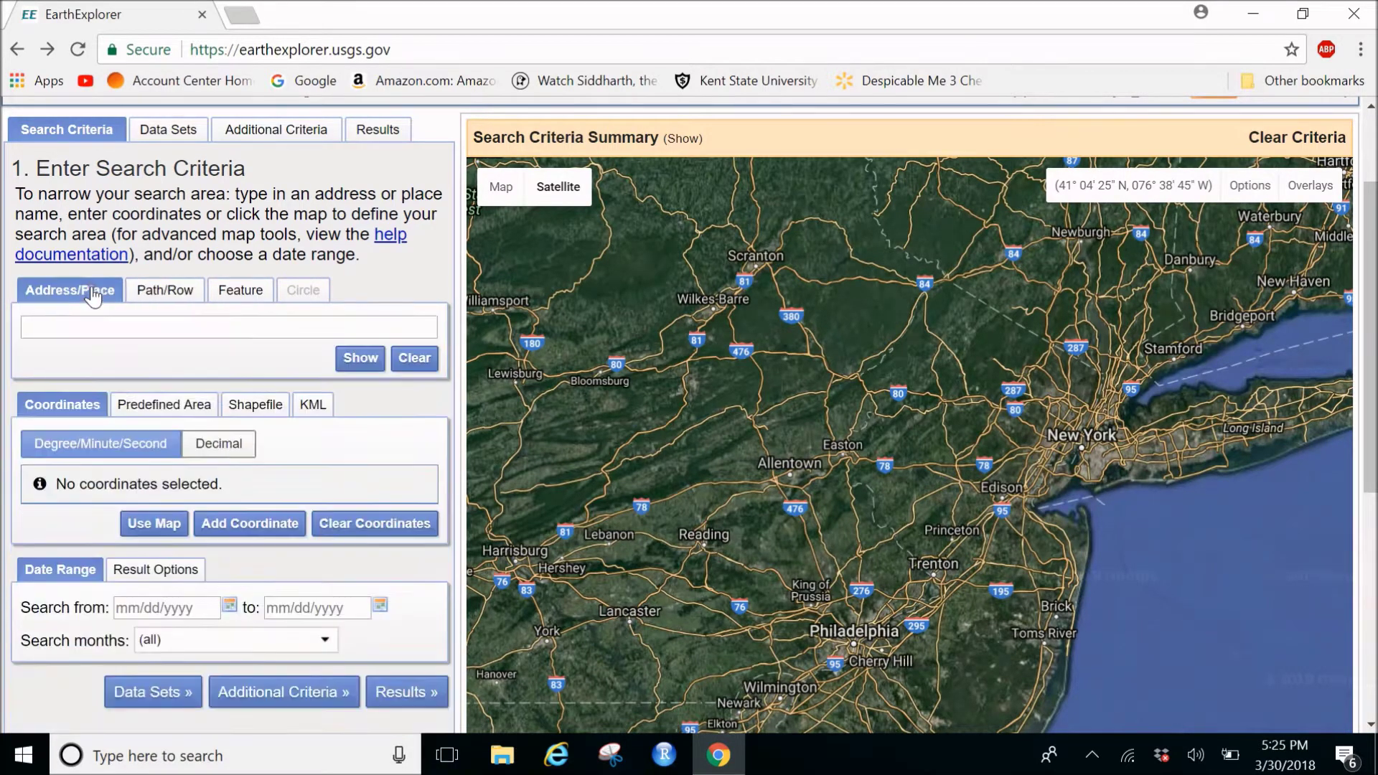
{"action": "left_click", "coordinate": [149, 328]}
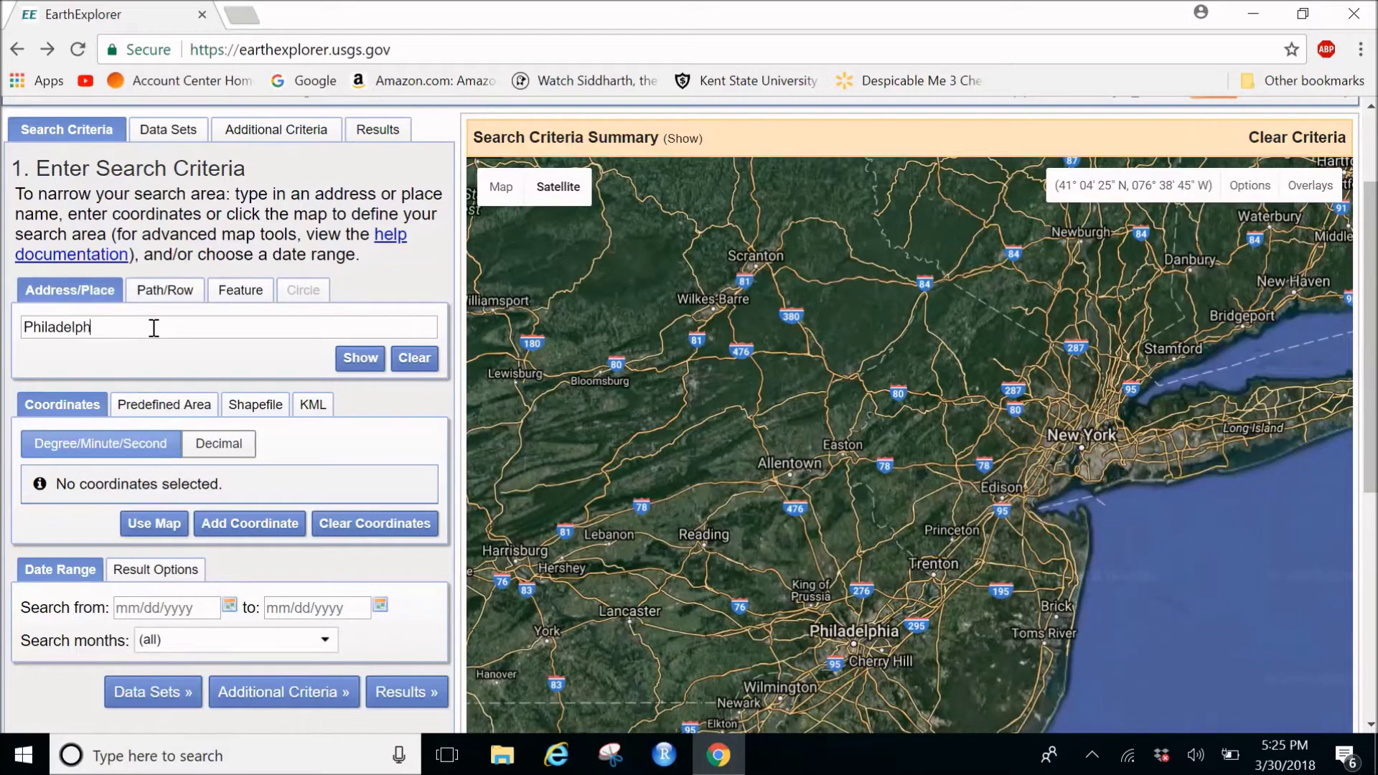
- Search for Philadelphia and add Philadelphia, PA, USA as the search coordinate
{"action": "key", "text": "Return"}
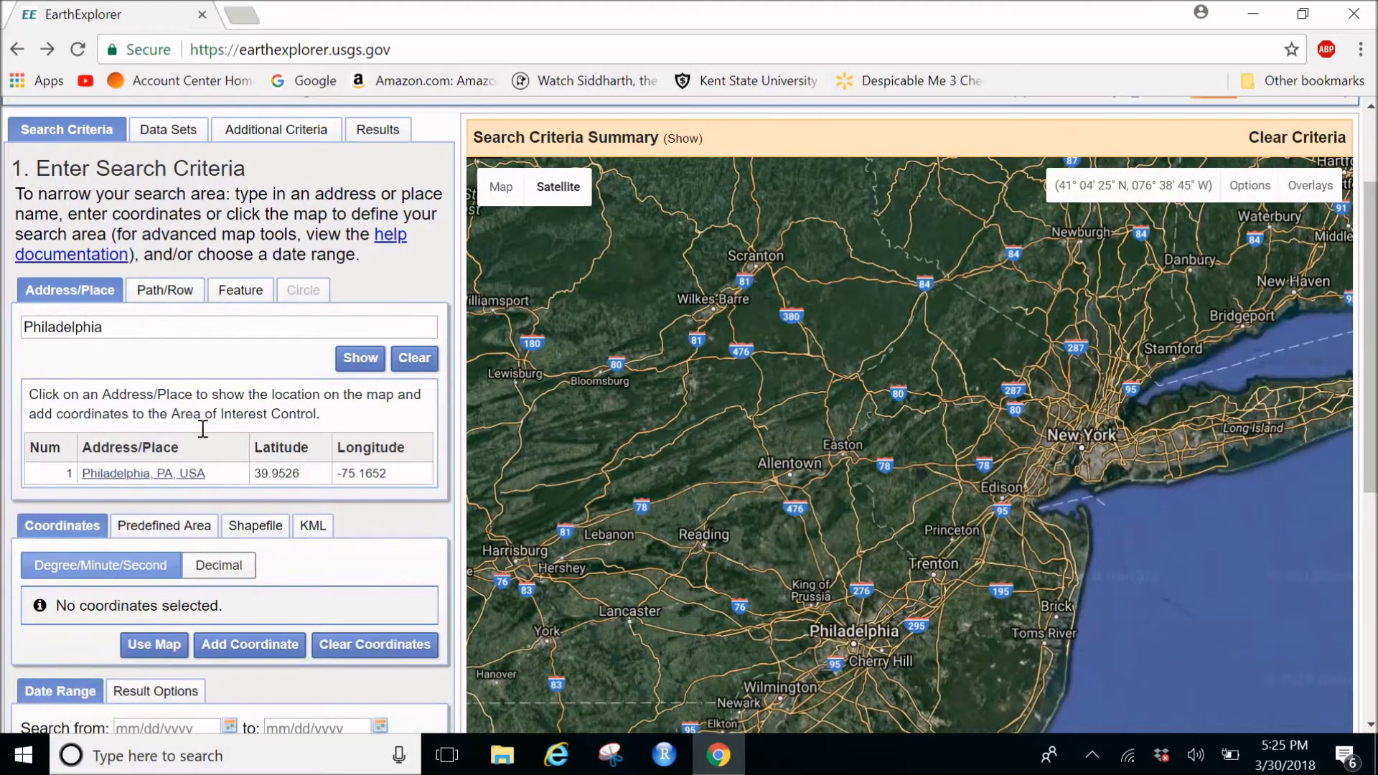
{"action": "left_click", "coordinate": [192, 475]}
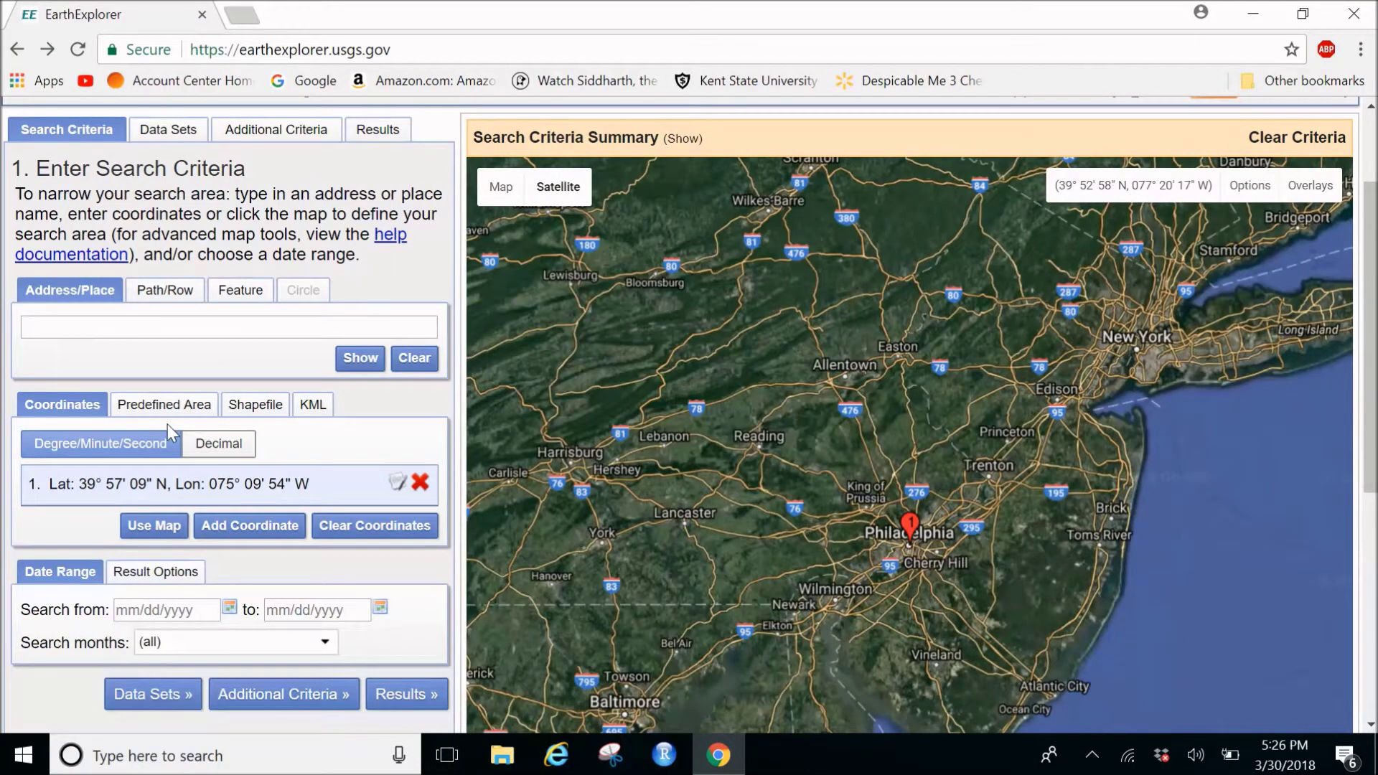
- Go to Data Sets and expand the Landsat category to reach Landsat 8 OLI/TIRS C1 Level-1
{"action": "left_click", "coordinate": [149, 704]}
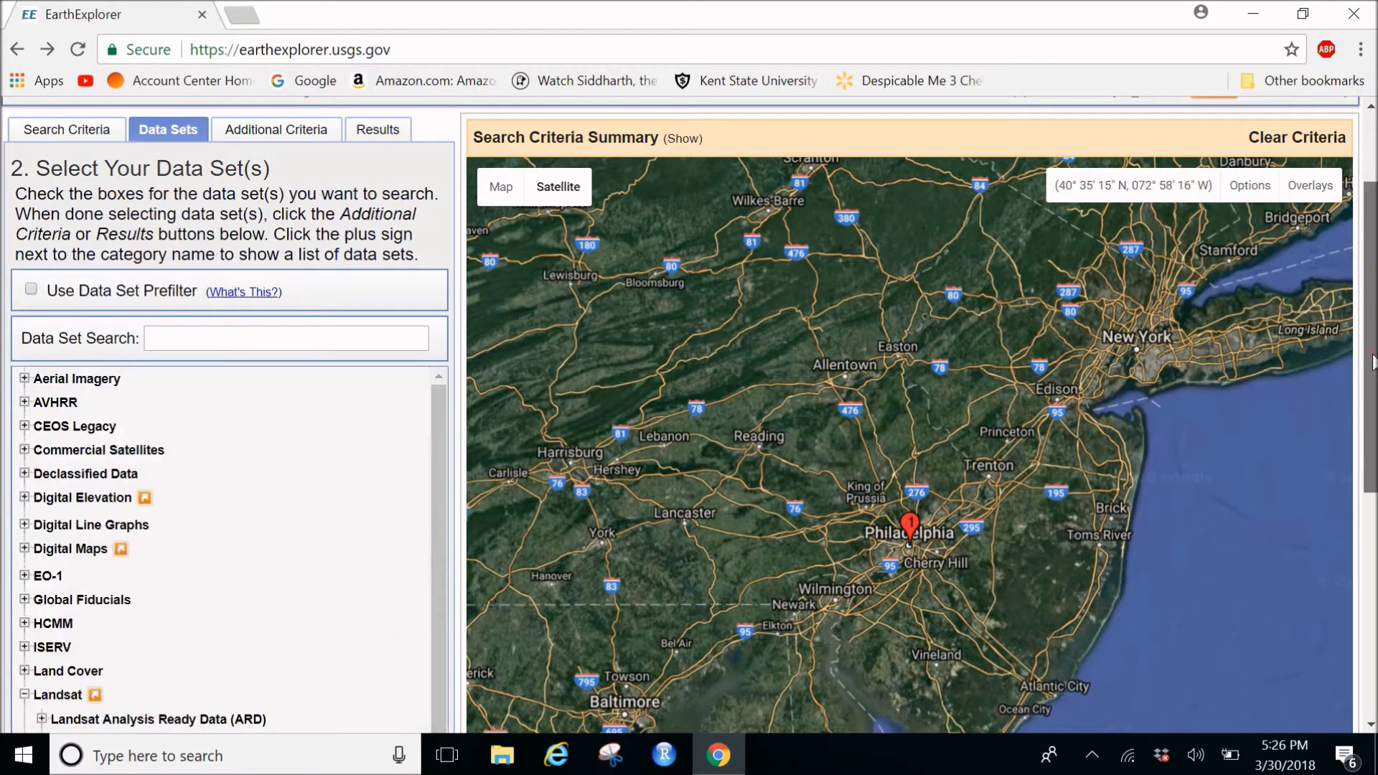
{"action": "scroll", "coordinate": [1372, 363], "scroll_direction": "down", "scroll_amount": 3}
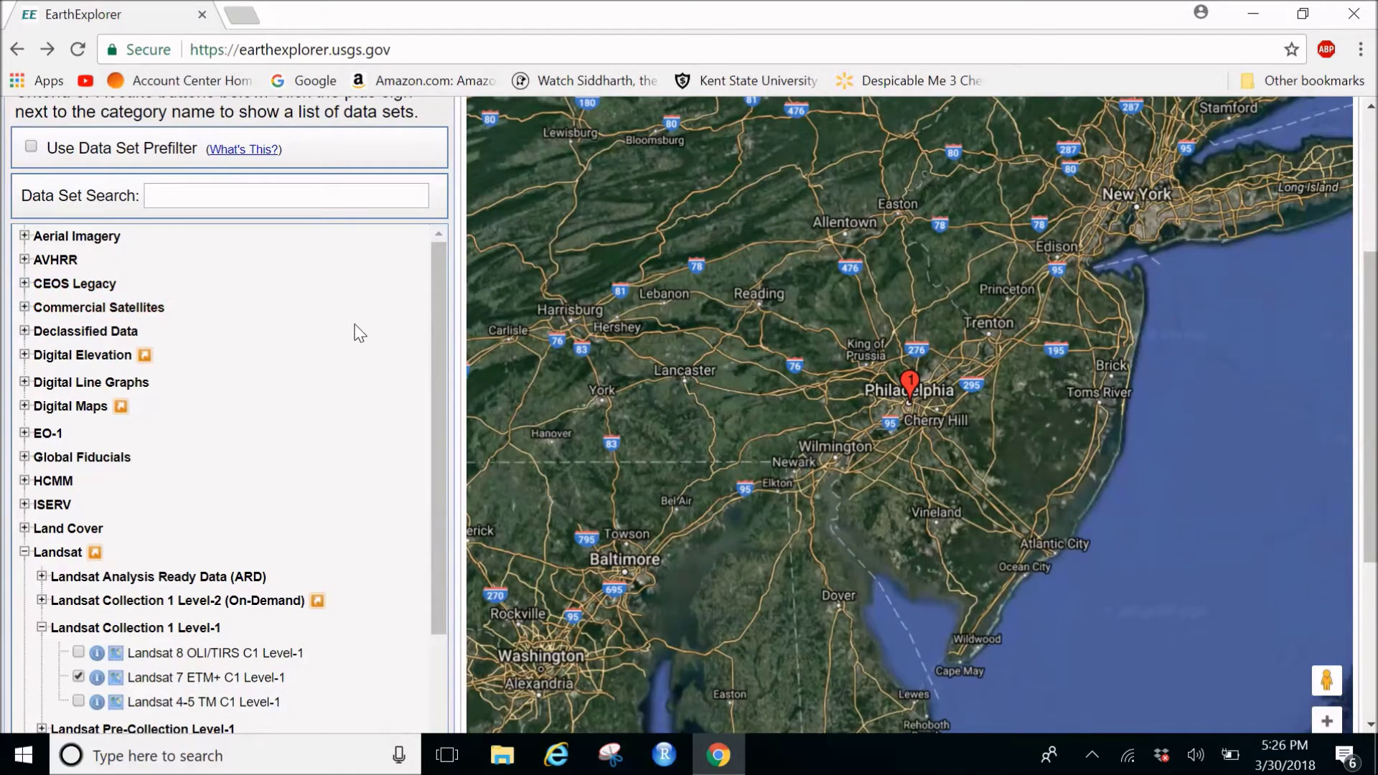
{"action": "left_click_drag", "start_coordinate": [442, 341], "coordinate": [441, 390]}
{"action": "left_click", "coordinate": [23, 486]}
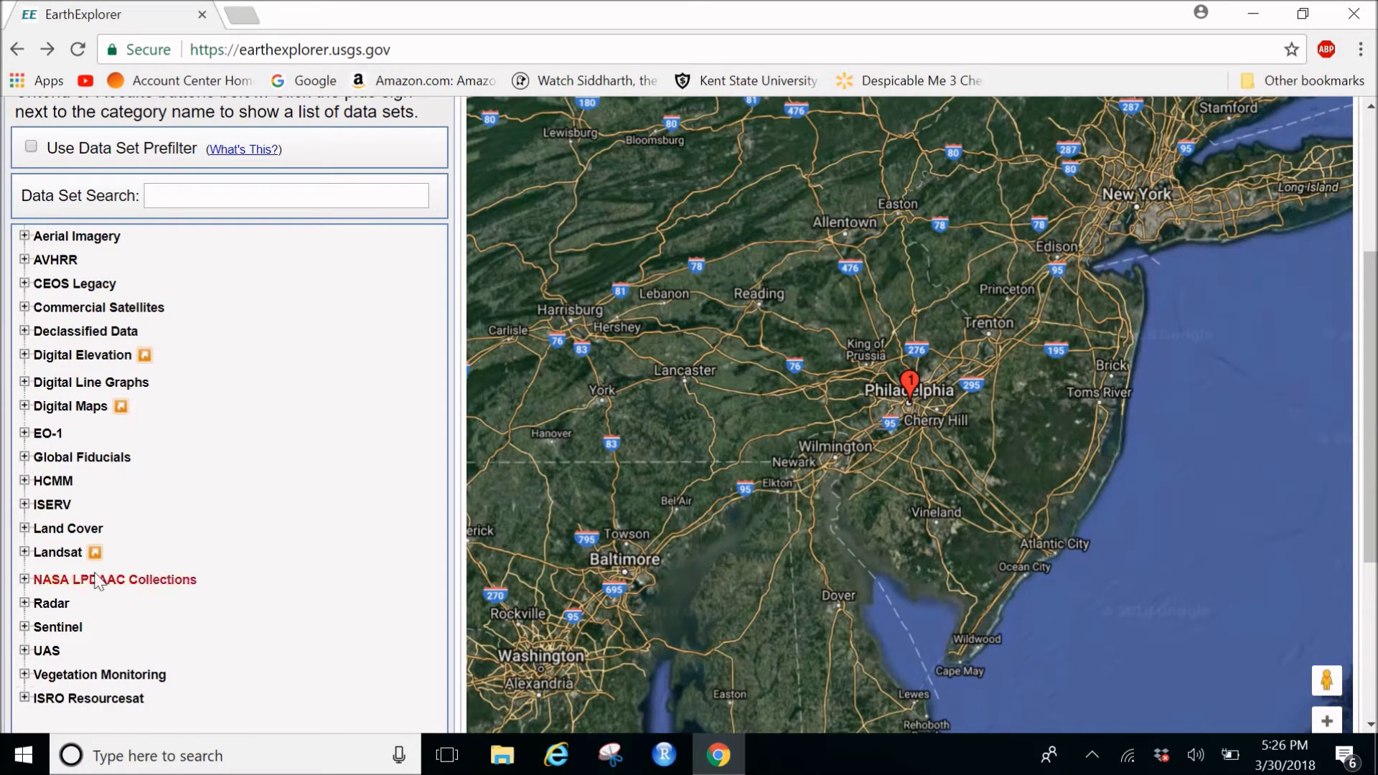
{"action": "left_click", "coordinate": [25, 553]}
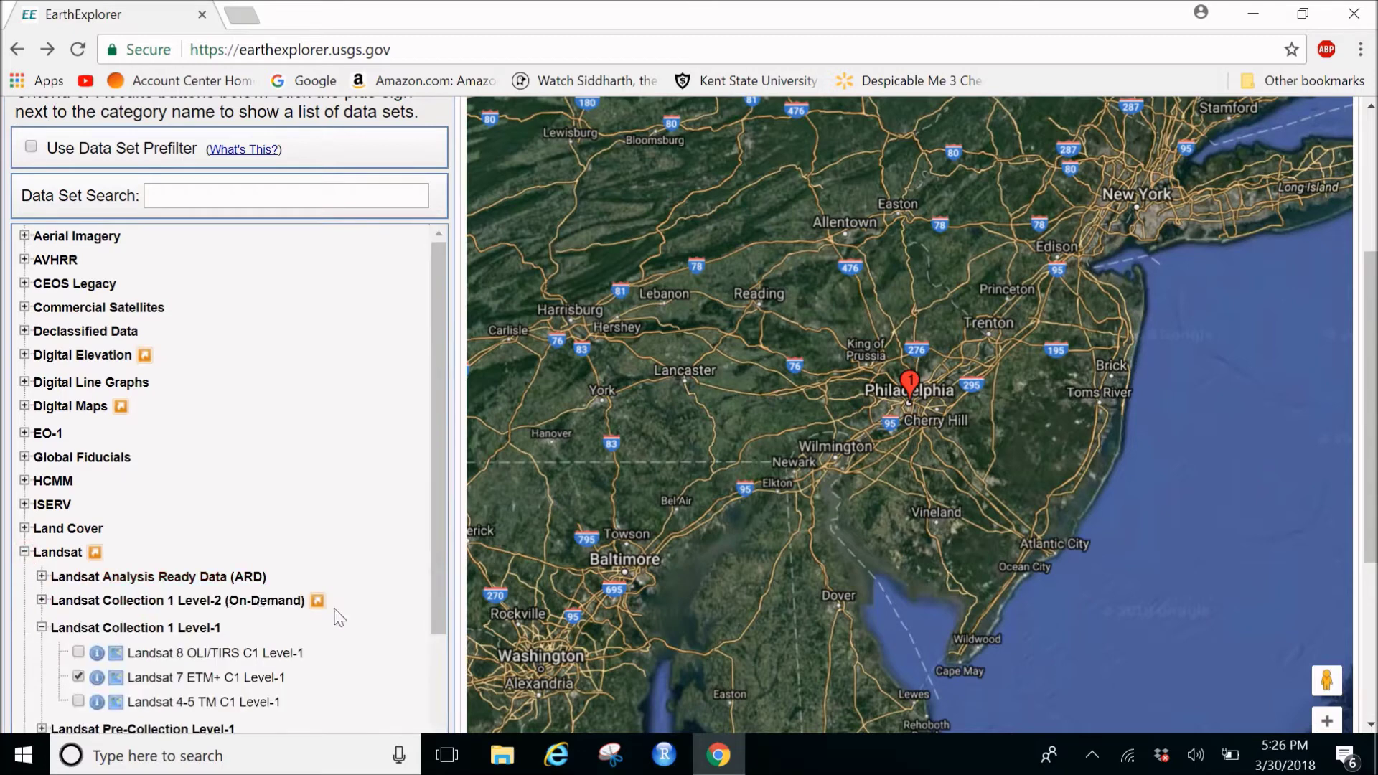
{"action": "scroll", "coordinate": [1375, 345], "scroll_direction": "down", "scroll_amount": 2}
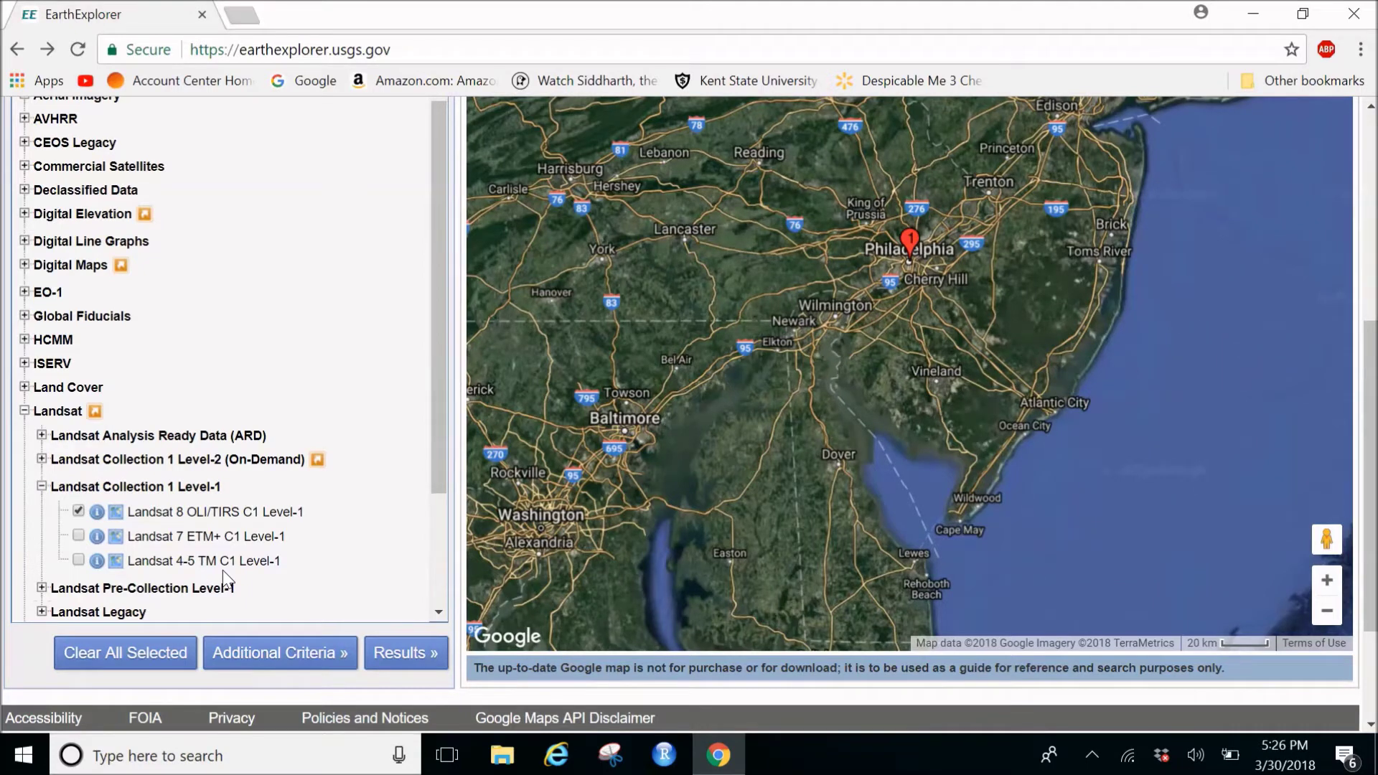
{"action": "left_click", "coordinate": [407, 655]}
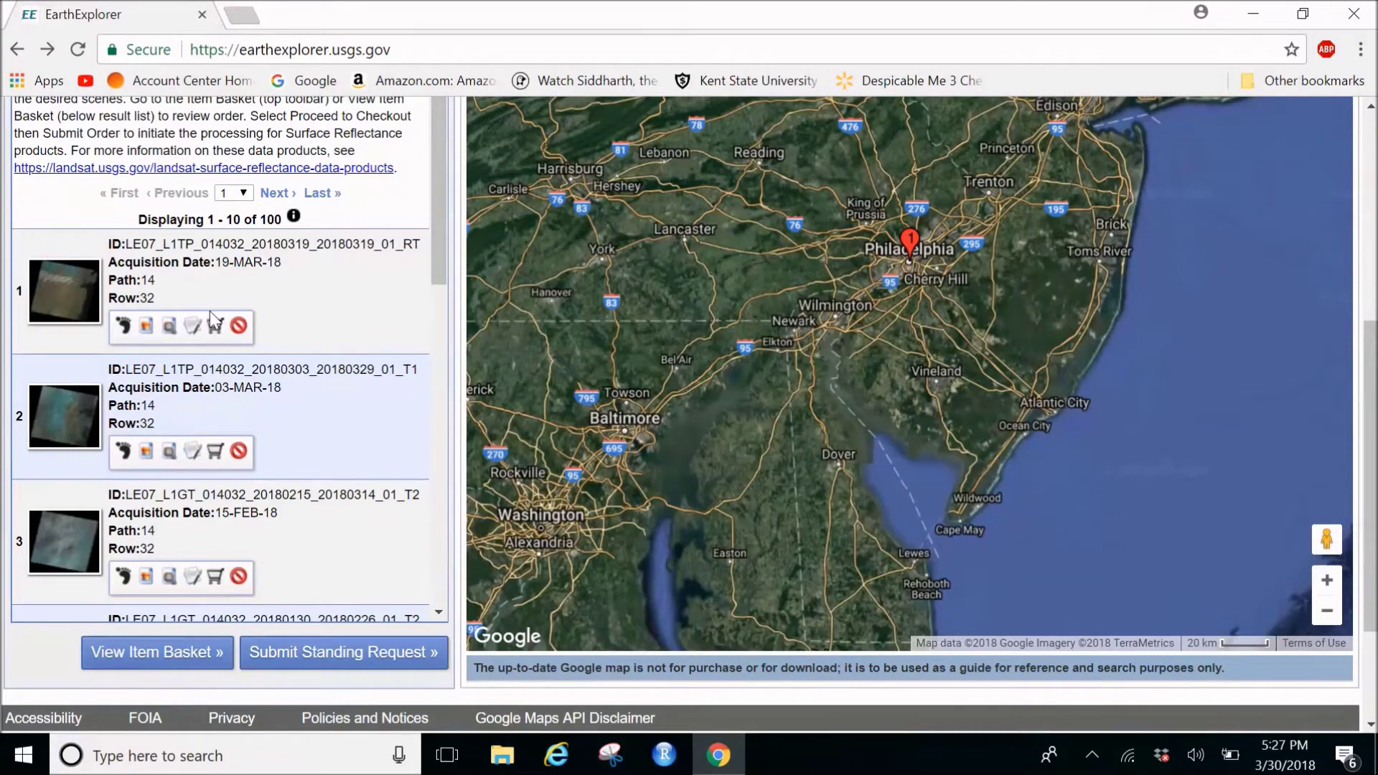
{"action": "mouse_move", "coordinate": [440, 237]}
{"action": "left_mouse_down"}
{"action": "mouse_move", "coordinate": [432, 291]}
{"action": "mouse_move", "coordinate": [462, 398]}
{"action": "mouse_move", "coordinate": [415, 244]}
{"action": "left_mouse_up"}
{"action": "scroll", "coordinate": [448, 320], "scroll_direction": "up", "scroll_amount": 3}
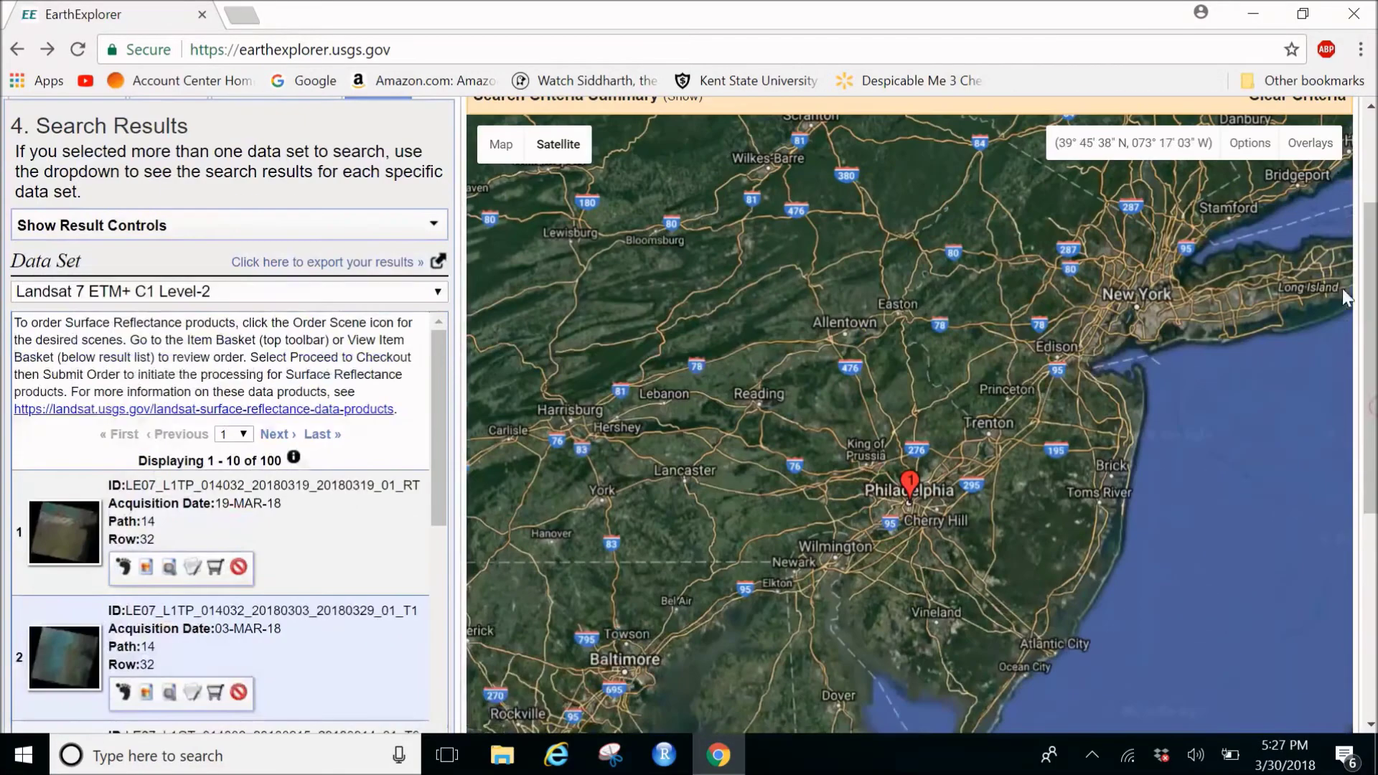
{"action": "left_click", "coordinate": [281, 290]}
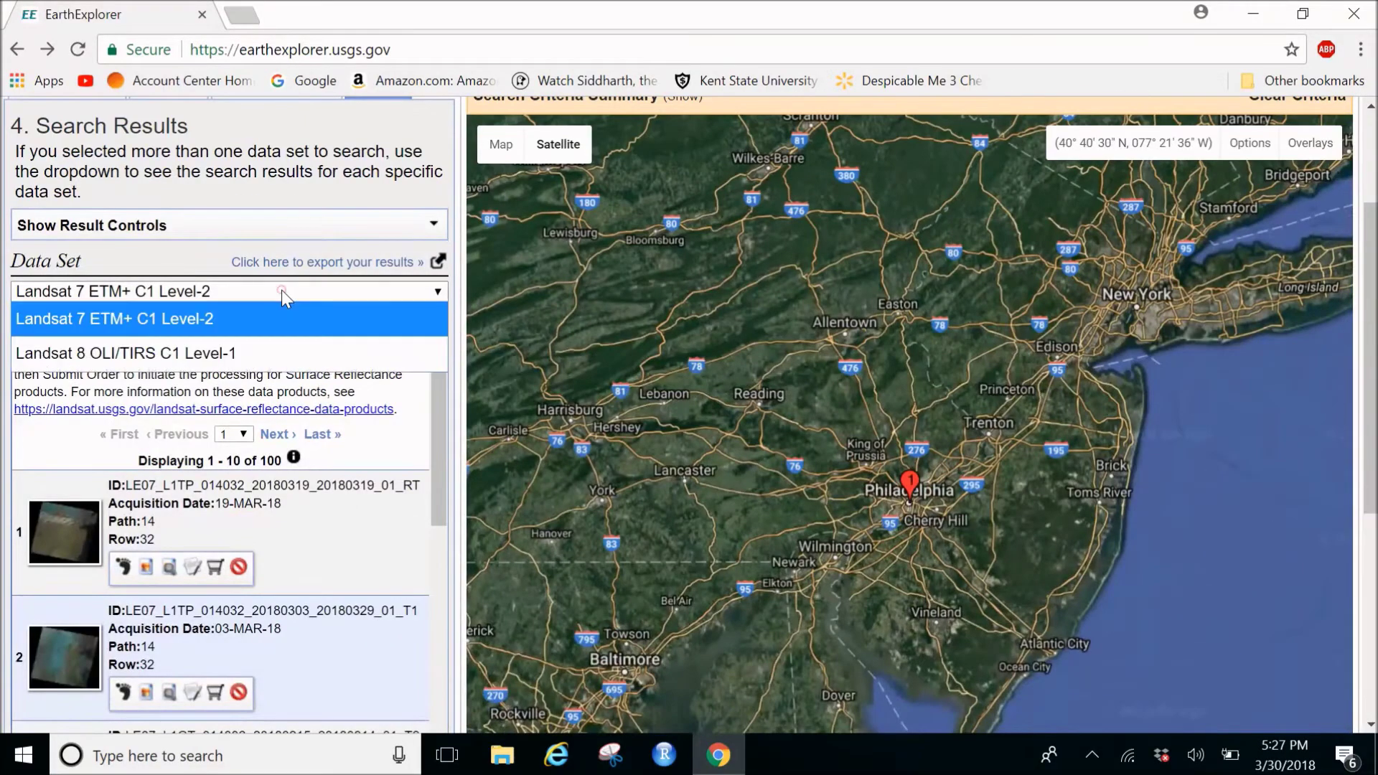
{"action": "left_click", "coordinate": [262, 359]}
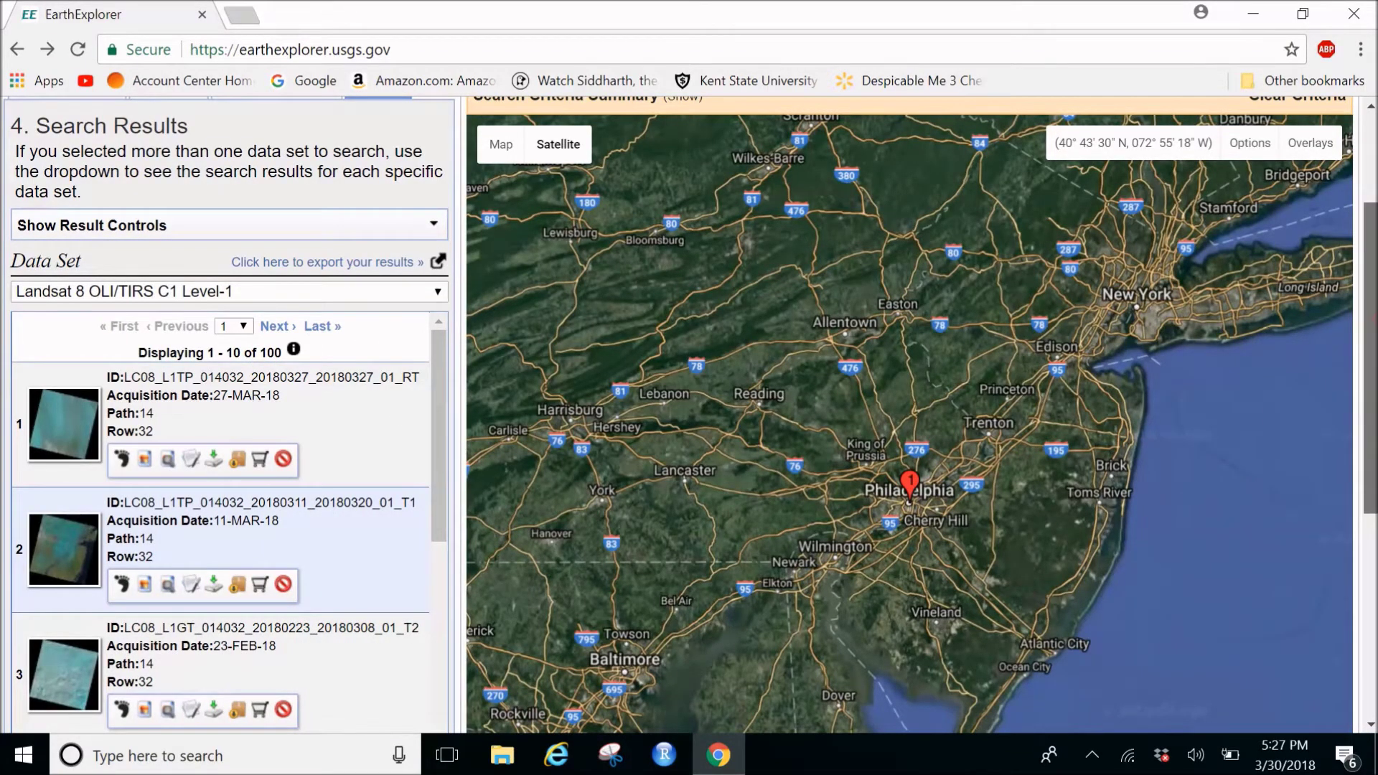
{"action": "scroll", "coordinate": [1349, 305], "scroll_direction": "down", "scroll_amount": 1}
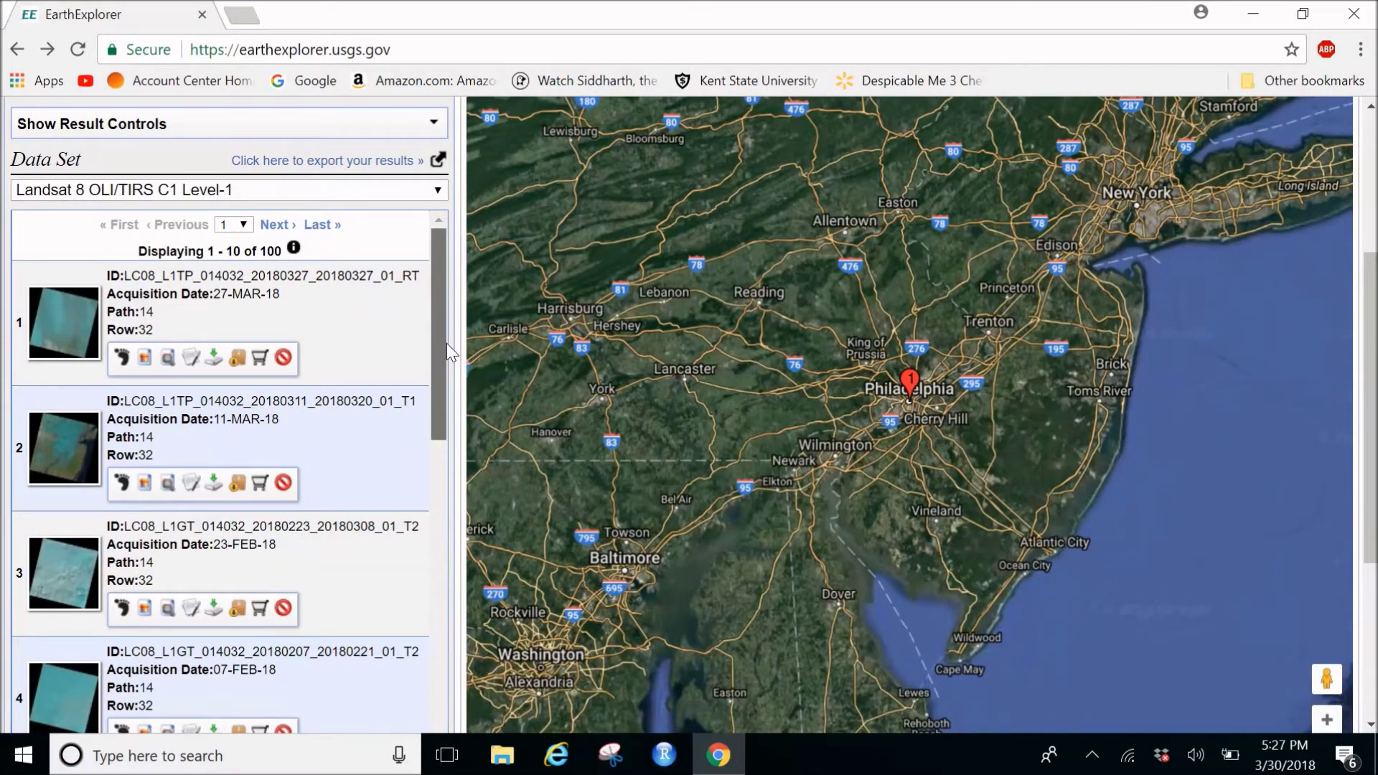
{"action": "left_click_drag", "start_coordinate": [447, 343], "coordinate": [429, 425]}
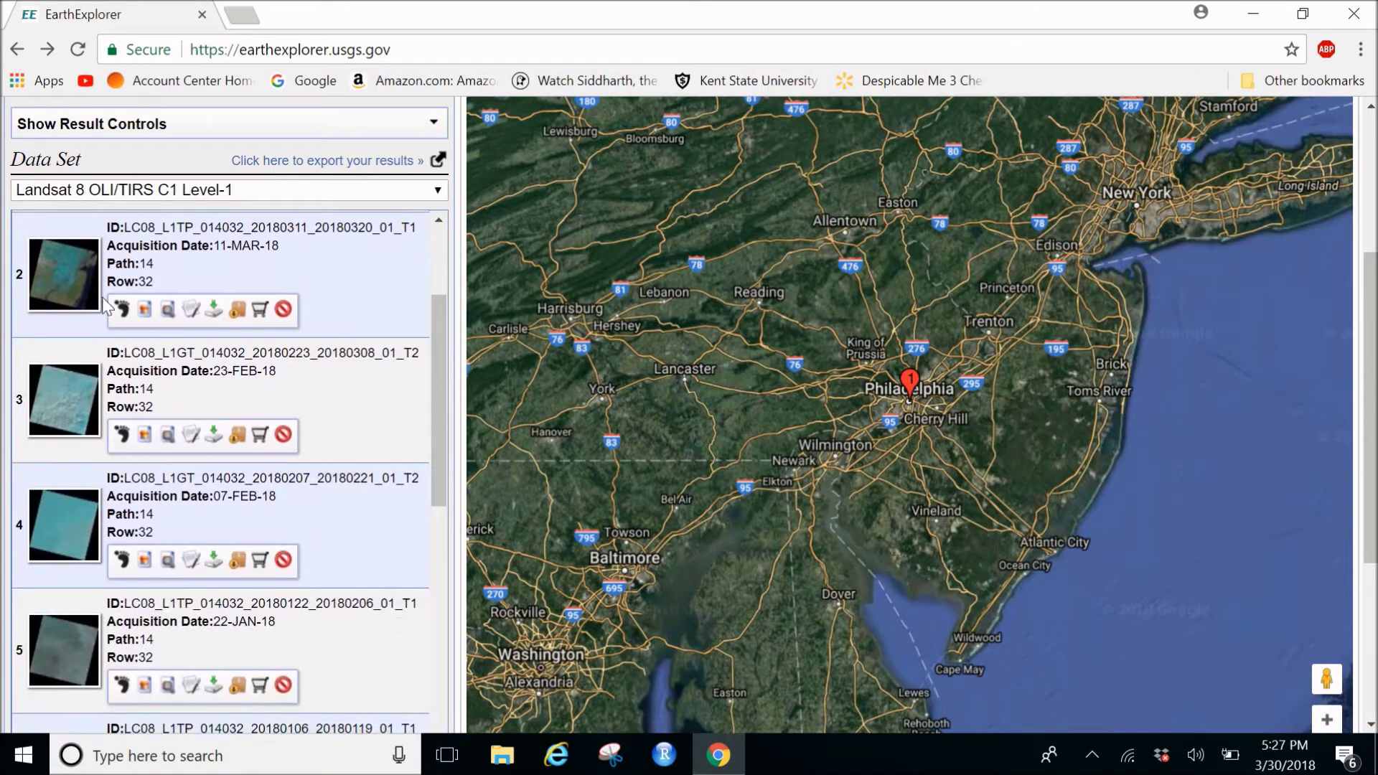
{"action": "left_click", "coordinate": [79, 508]}
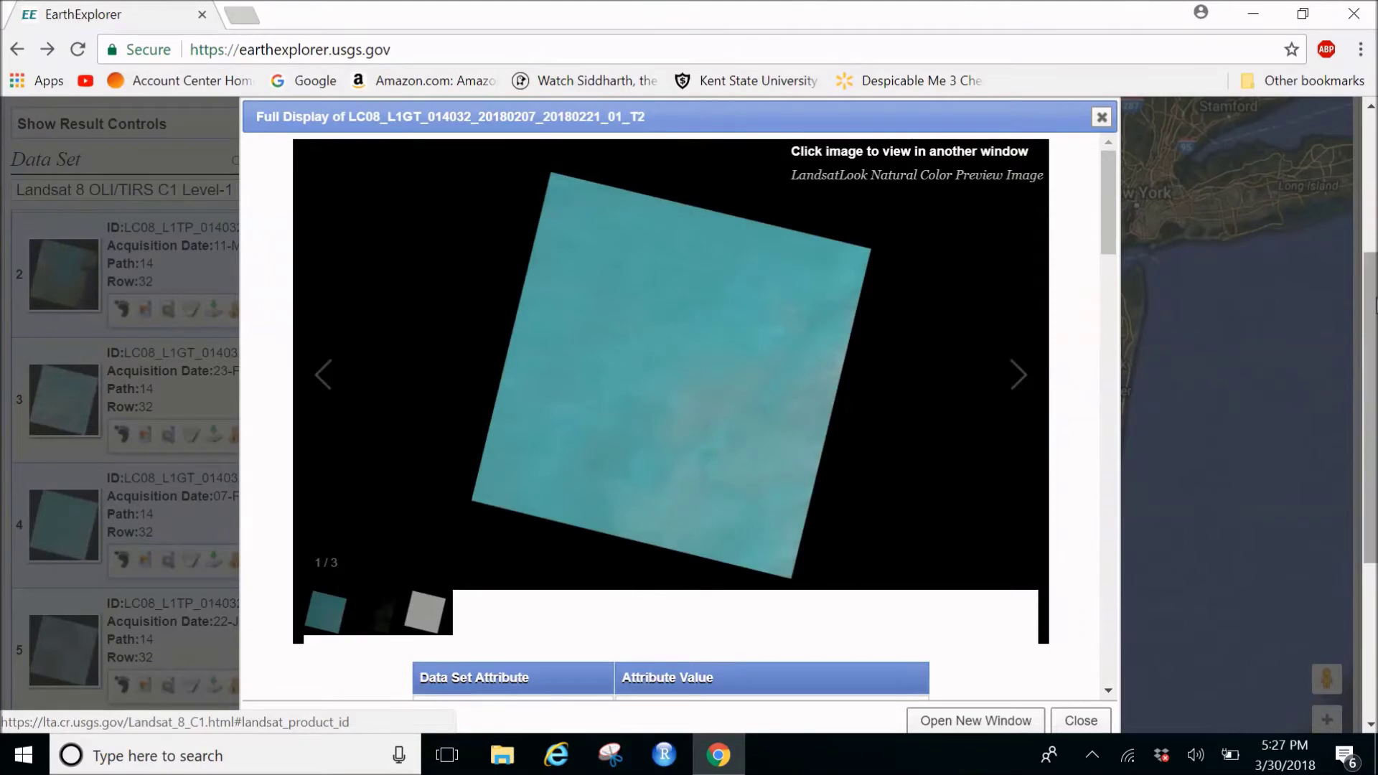
{"action": "left_click_drag", "start_coordinate": [1109, 221], "coordinate": [1118, 347]}
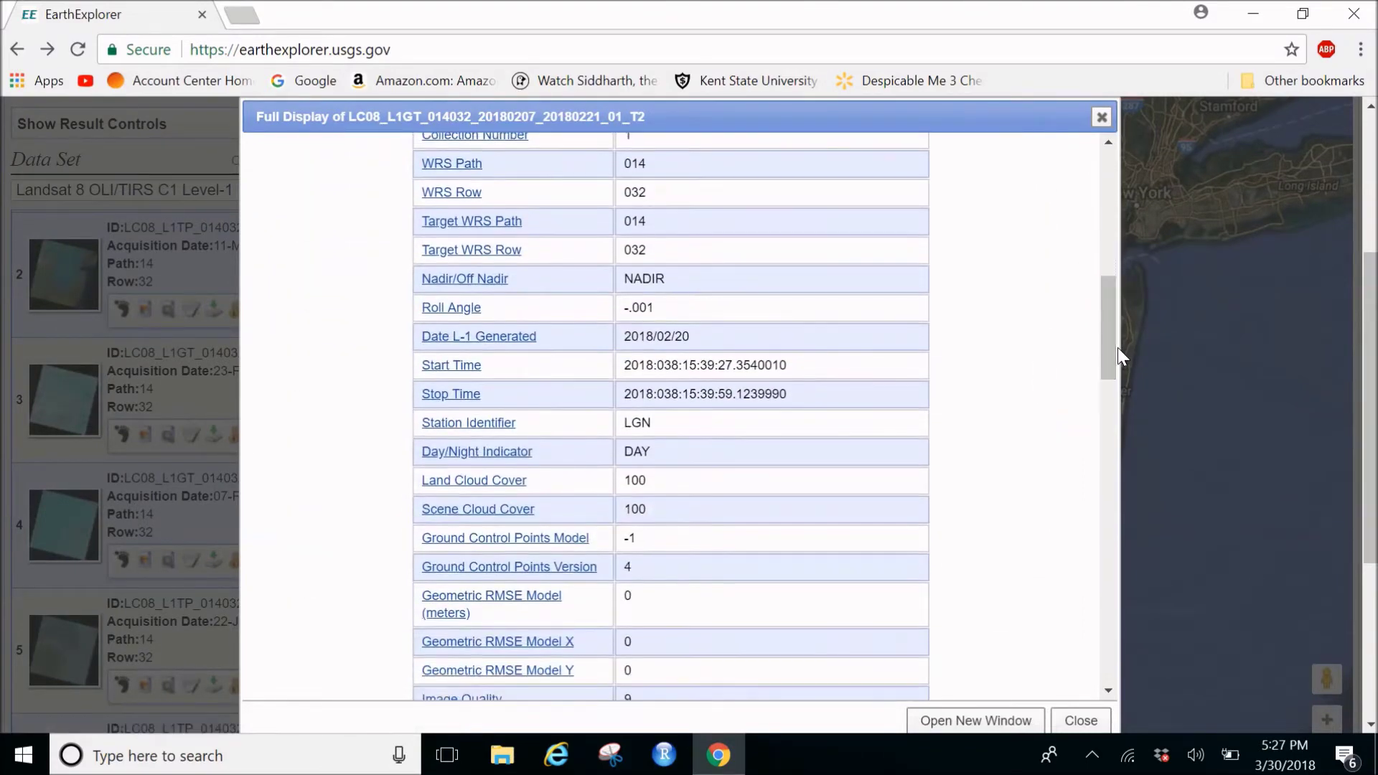
{"action": "left_click", "coordinate": [1101, 119]}
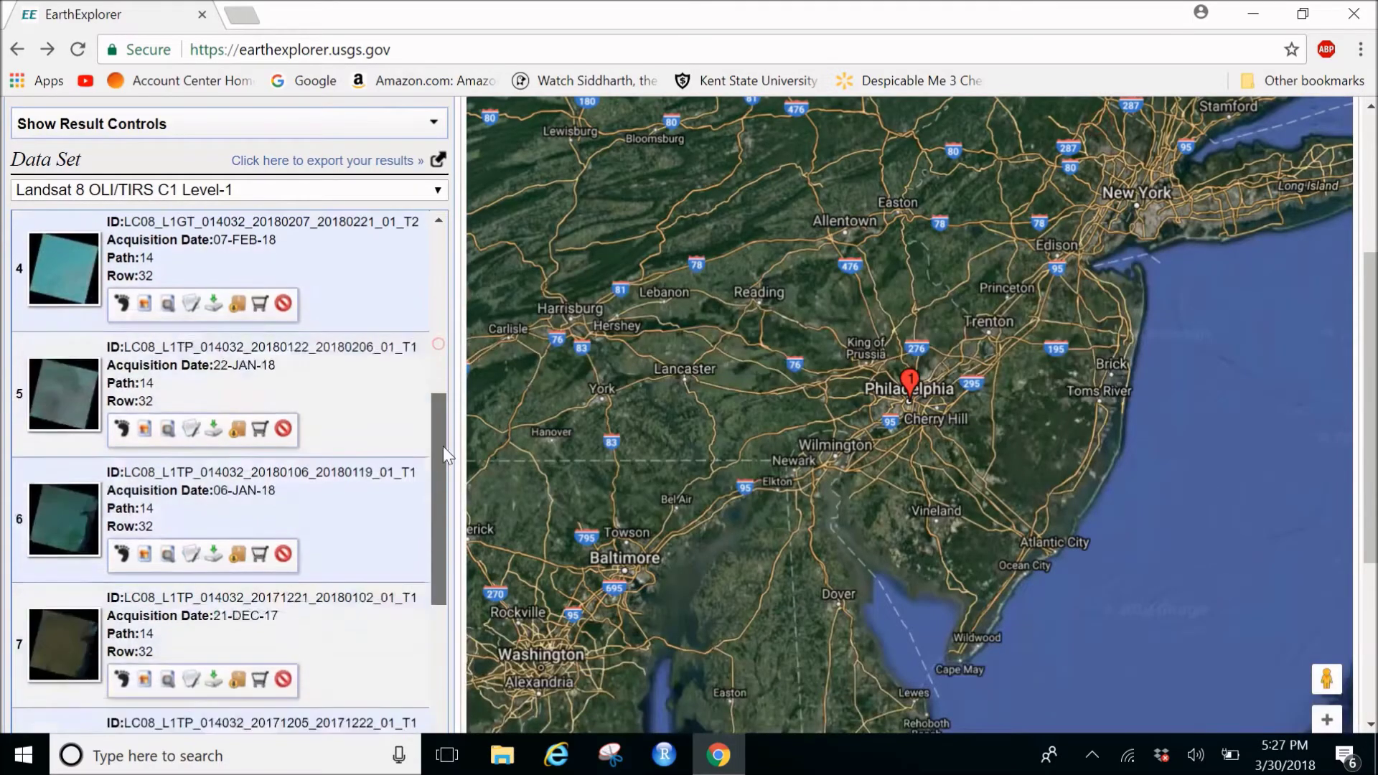
{"action": "left_click_drag", "start_coordinate": [442, 447], "coordinate": [441, 537]}
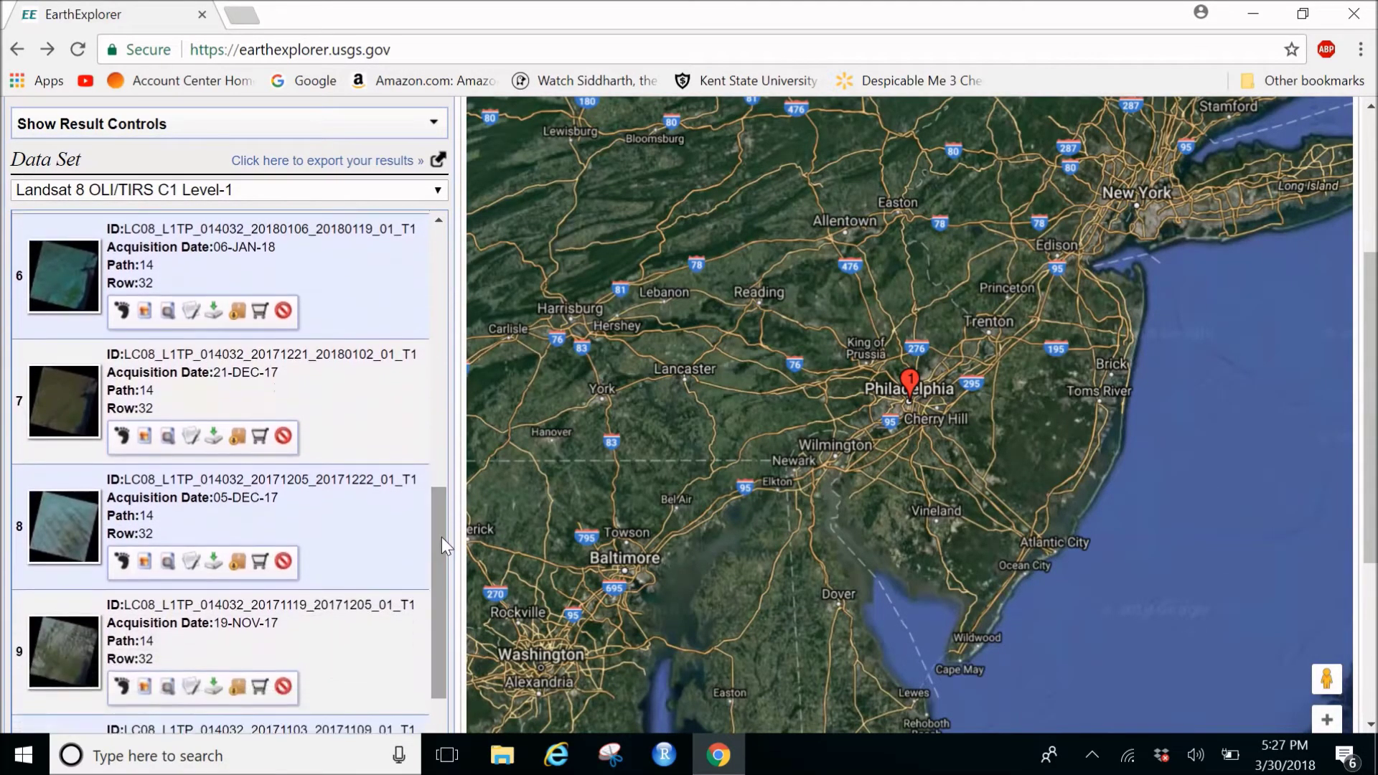
{"action": "left_click", "coordinate": [52, 395]}
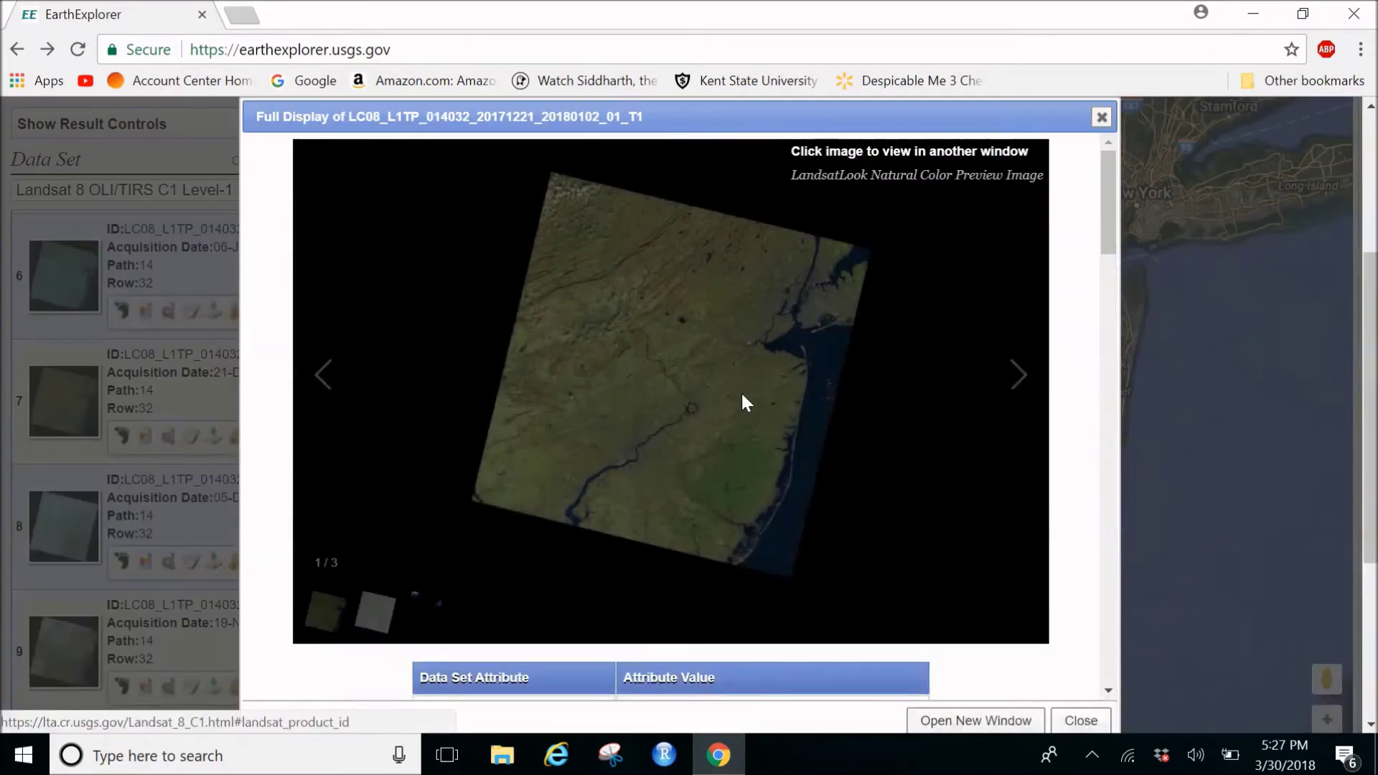
{"action": "left_click_drag", "start_coordinate": [1107, 235], "coordinate": [1121, 376]}
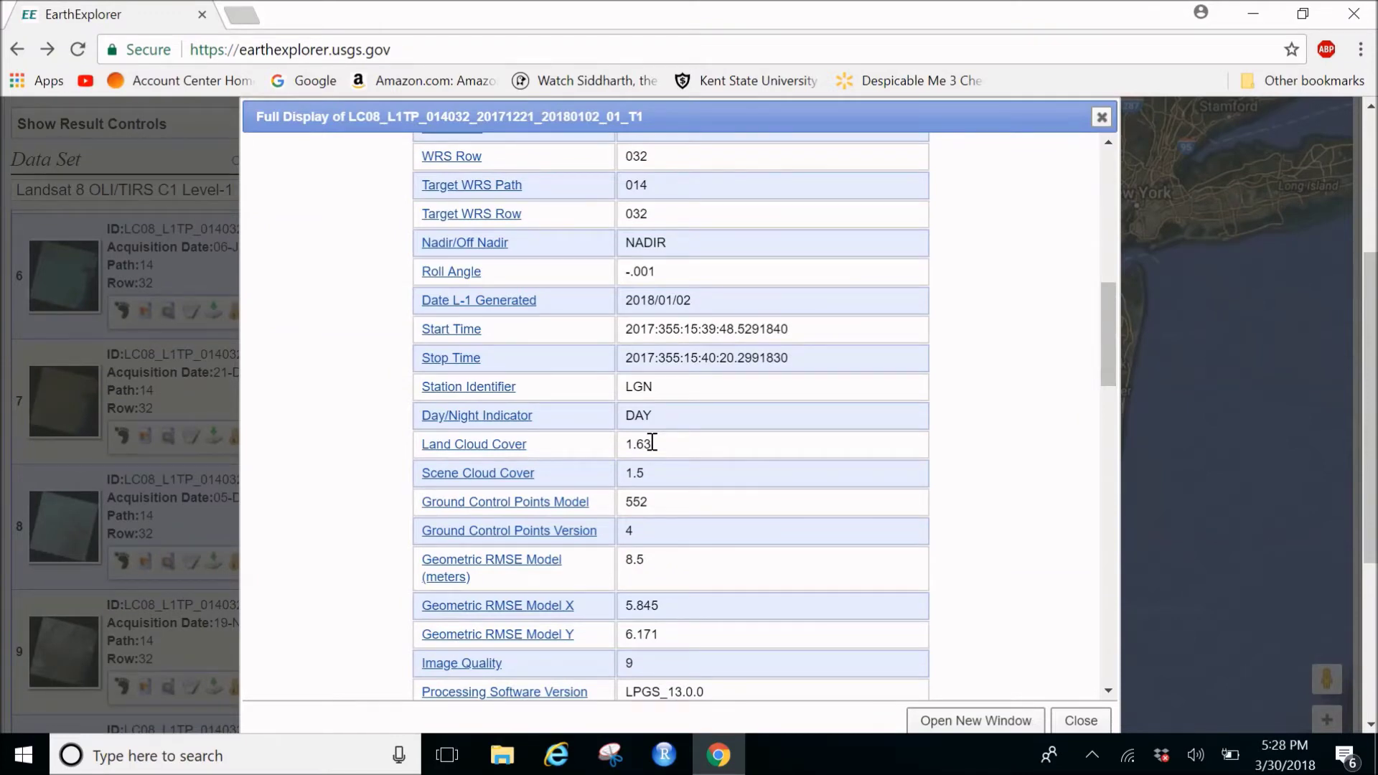
{"action": "left_click", "coordinate": [1102, 117]}
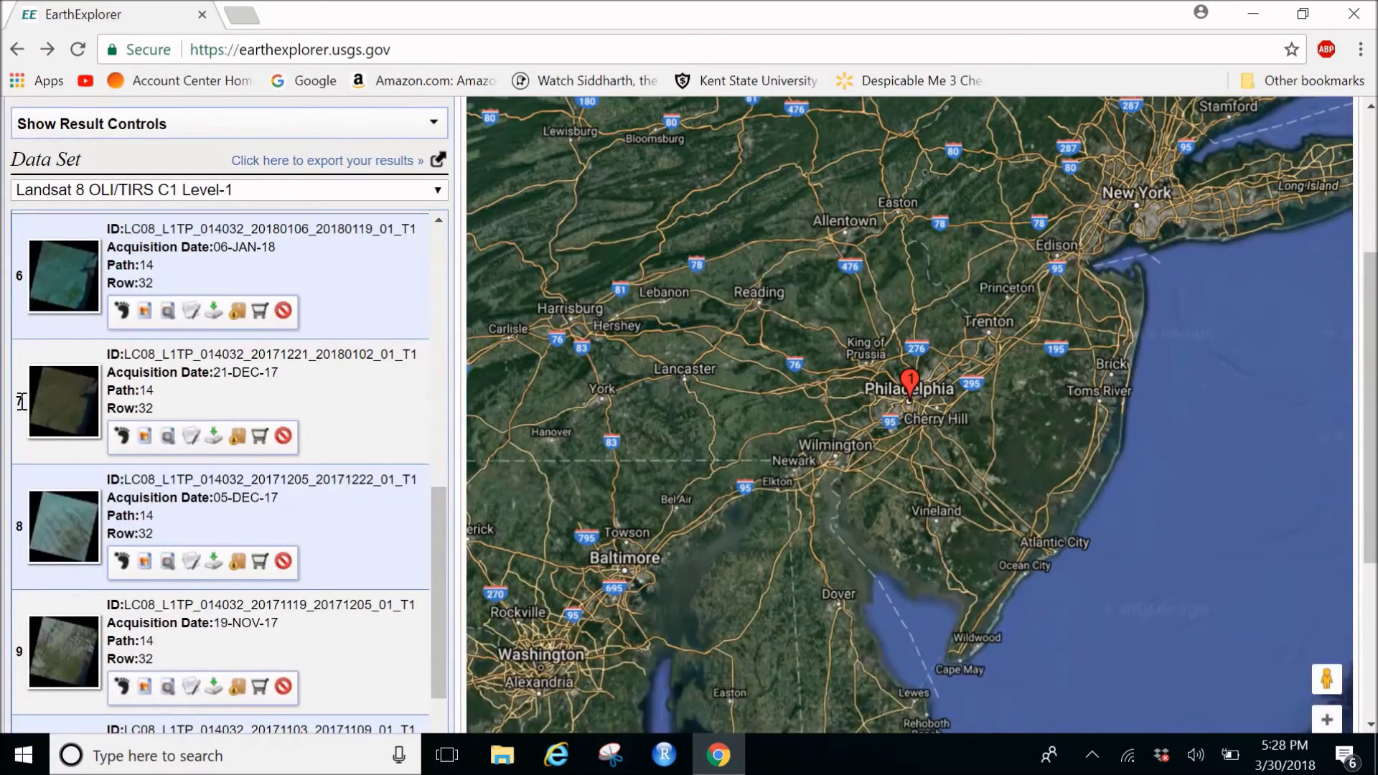
- Show the 21-DEC-17 scene's footprint over Philadelphia and bring up its download options
{"action": "left_click", "coordinate": [123, 437]}
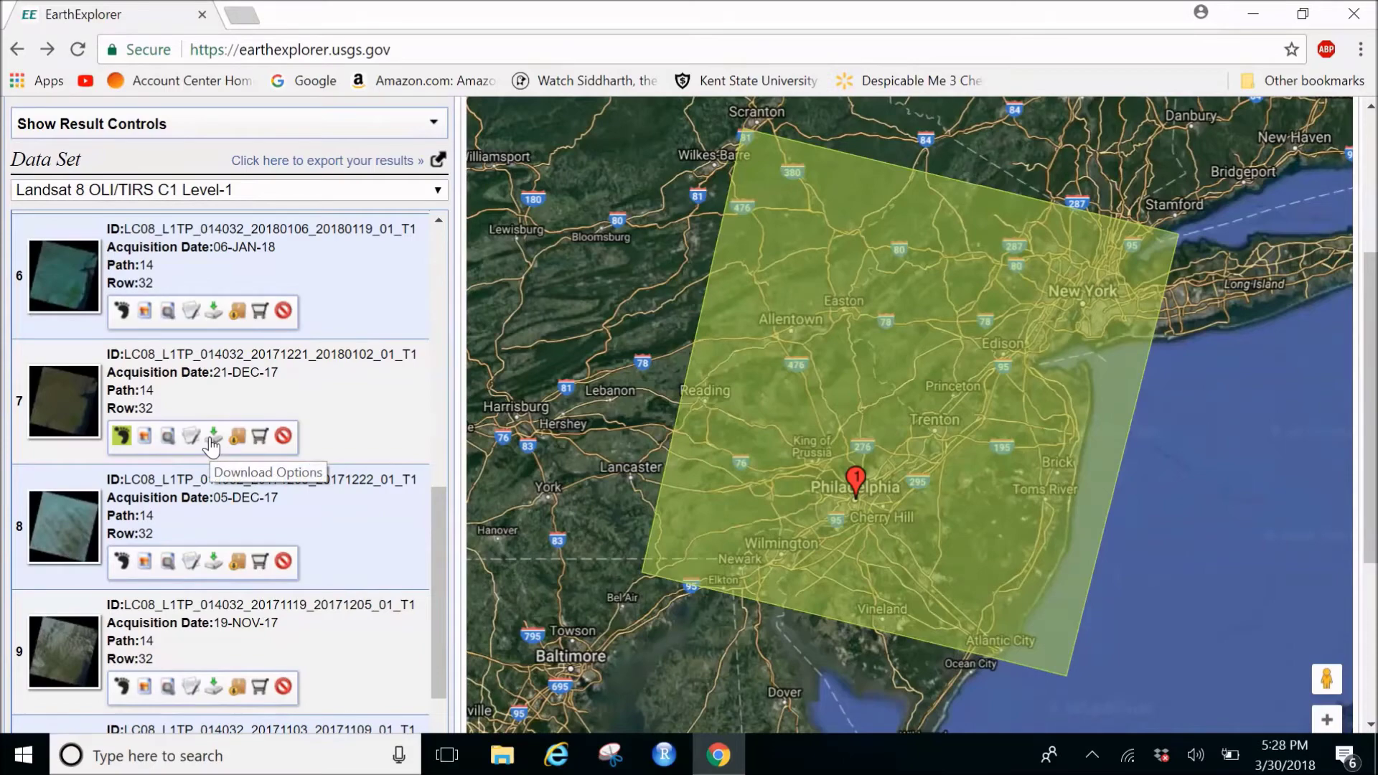
{"action": "left_click", "coordinate": [213, 436]}
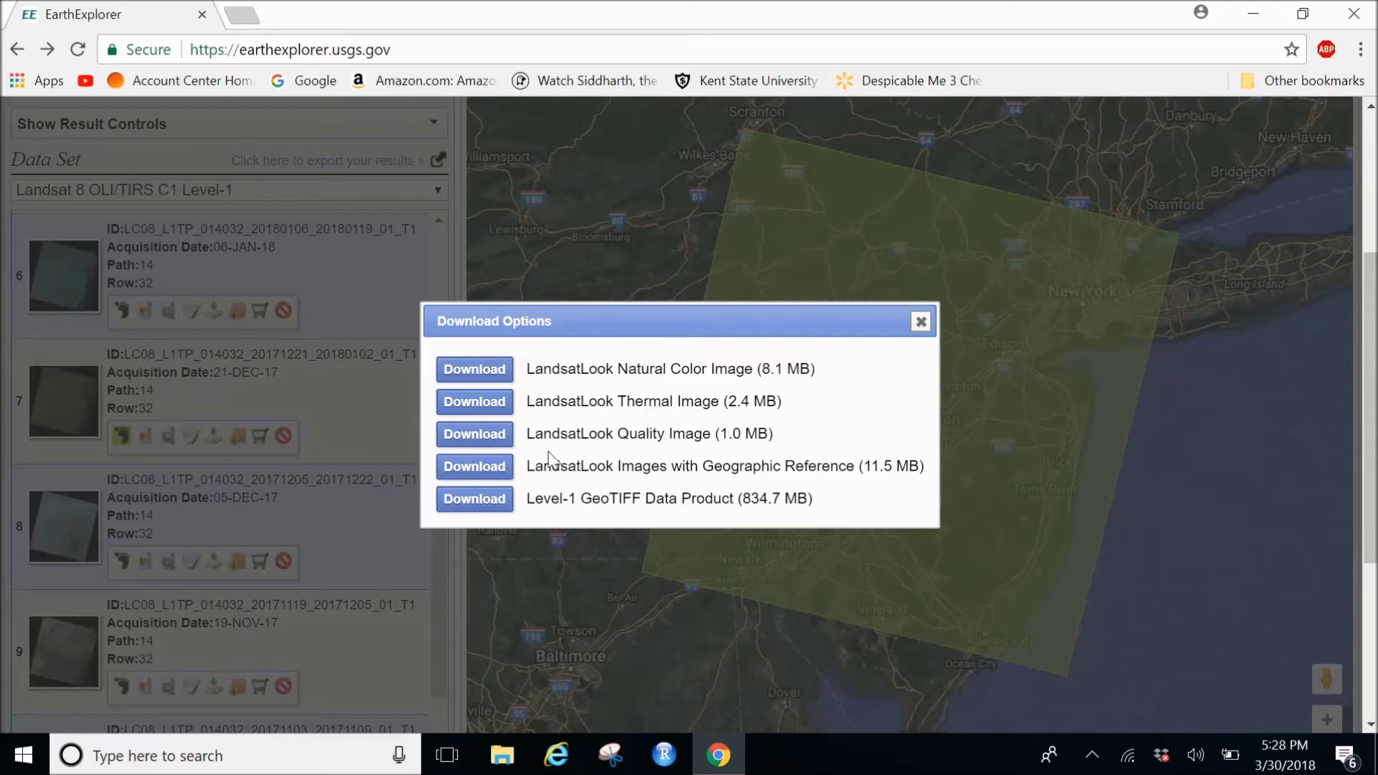
- Request the 834.7 MB Level-1 GeoTIFF Data Product for the 21-DEC-17 scene
{"action": "left_click", "coordinate": [474, 499]}
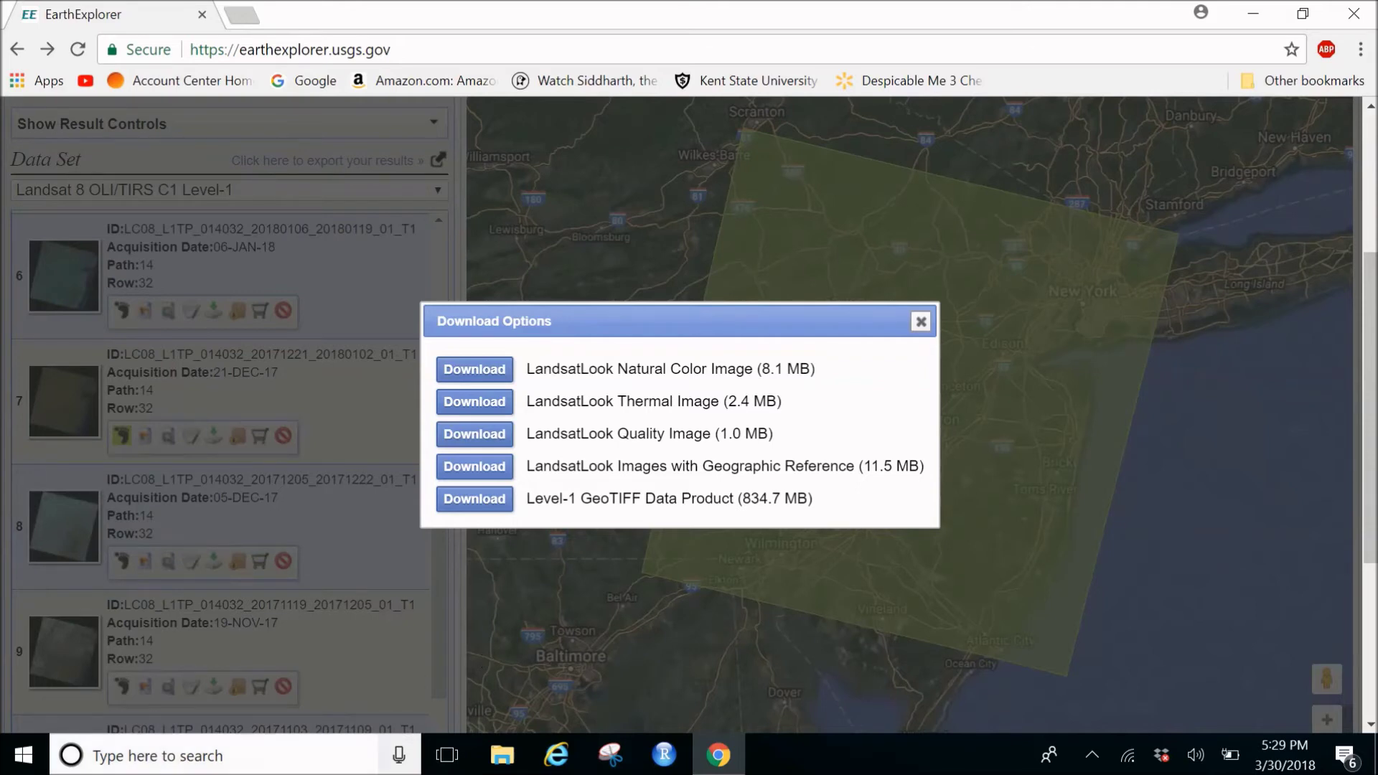
- Start the Level-1 GeoTIFF tar.gz download and show the hidden system tray icons
{"action": "left_click", "coordinate": [466, 514]}
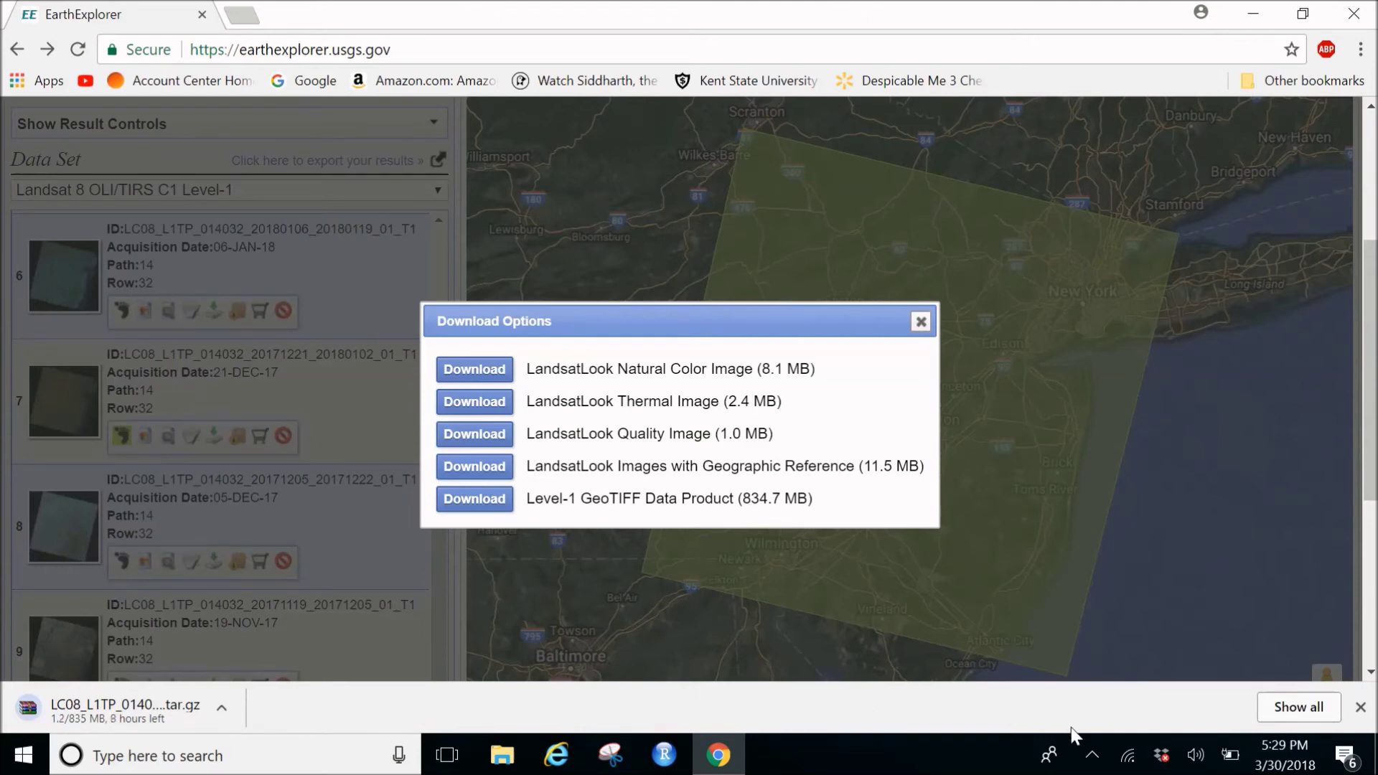
{"action": "left_click", "coordinate": [1093, 752]}
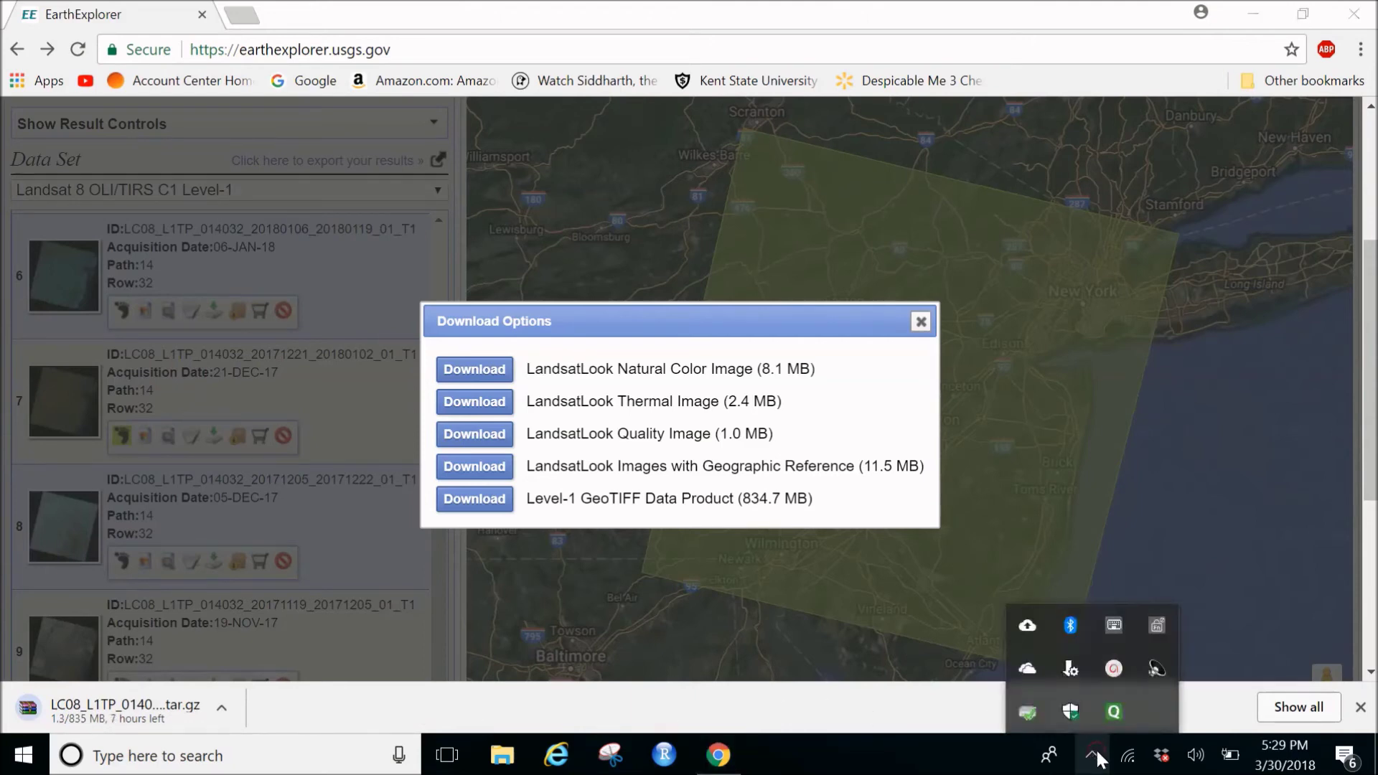
{"action": "left_click", "coordinate": [1115, 667]}
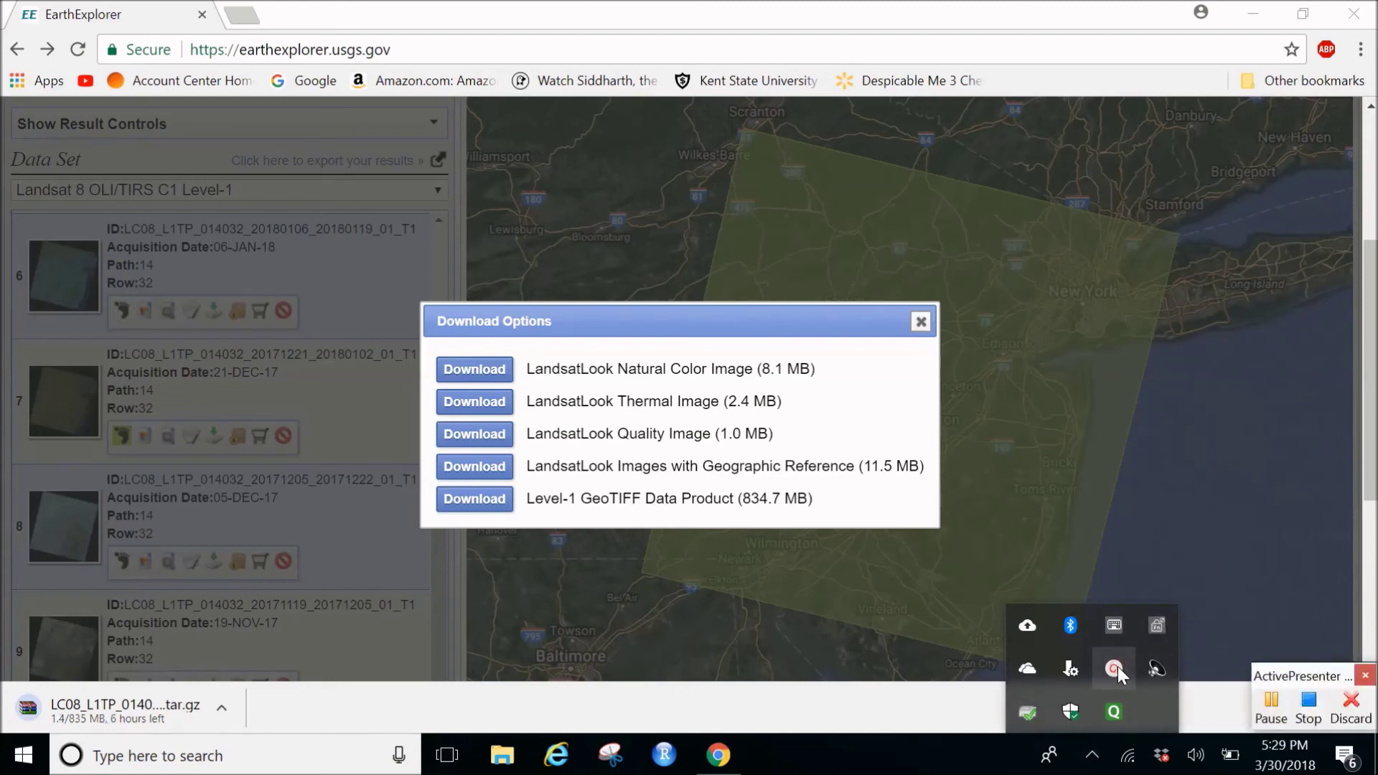
{"action": "left_click", "coordinate": [1272, 707]}
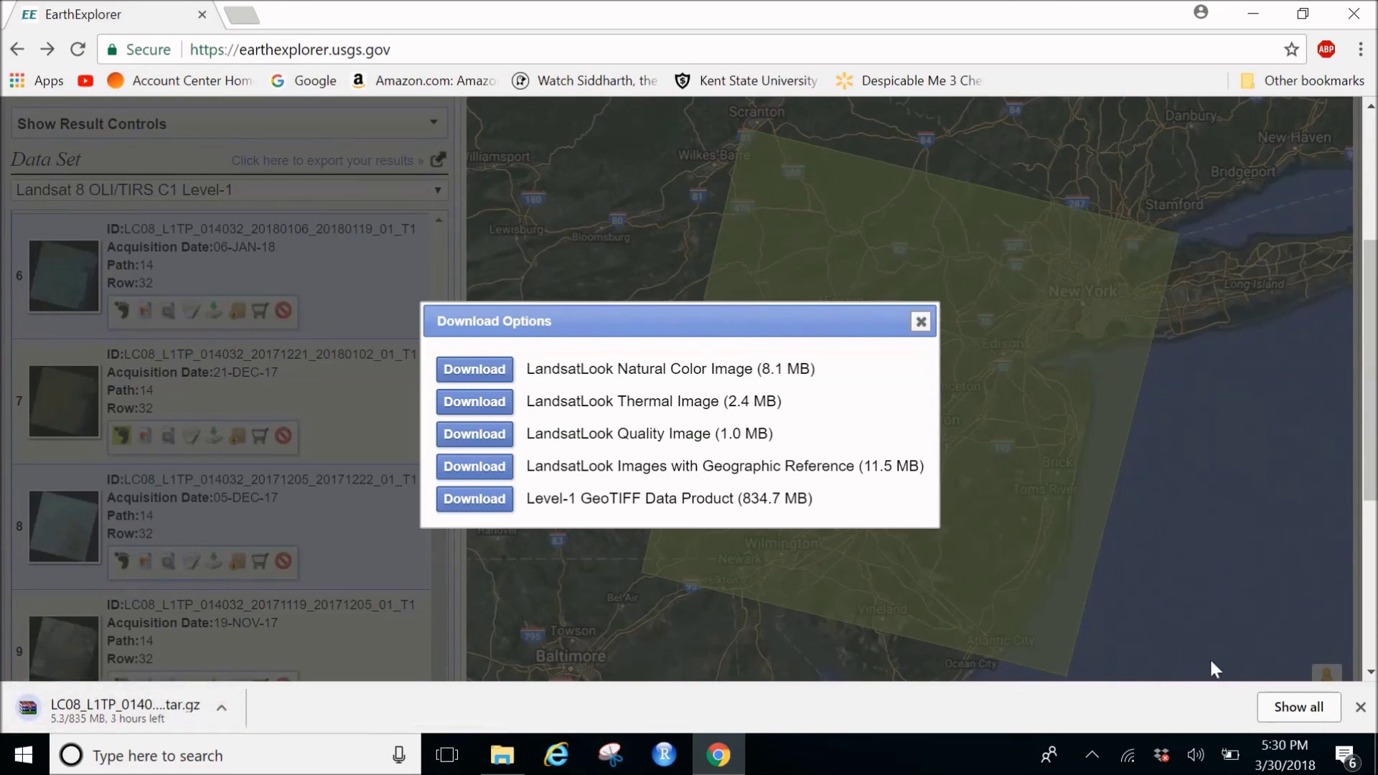
{"action": "left_click", "coordinate": [1081, 761]}
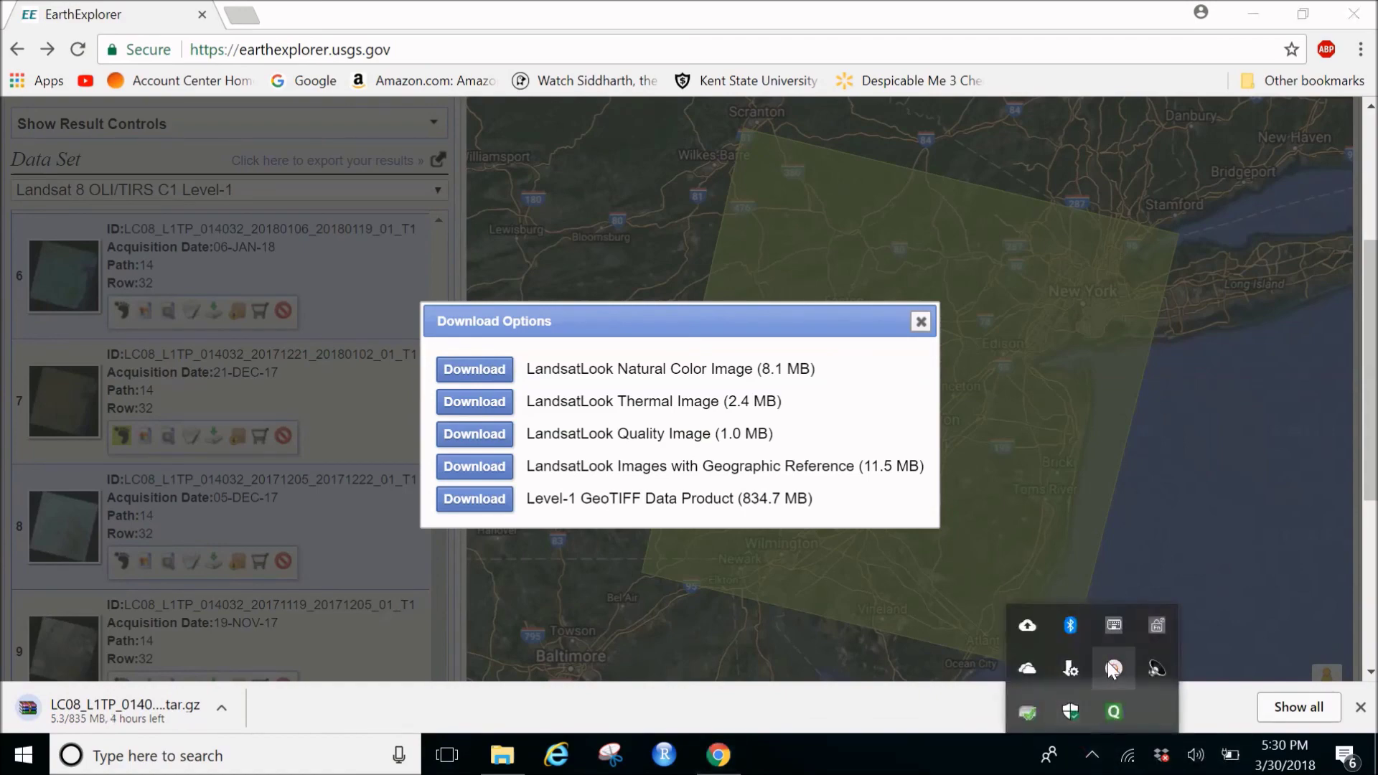